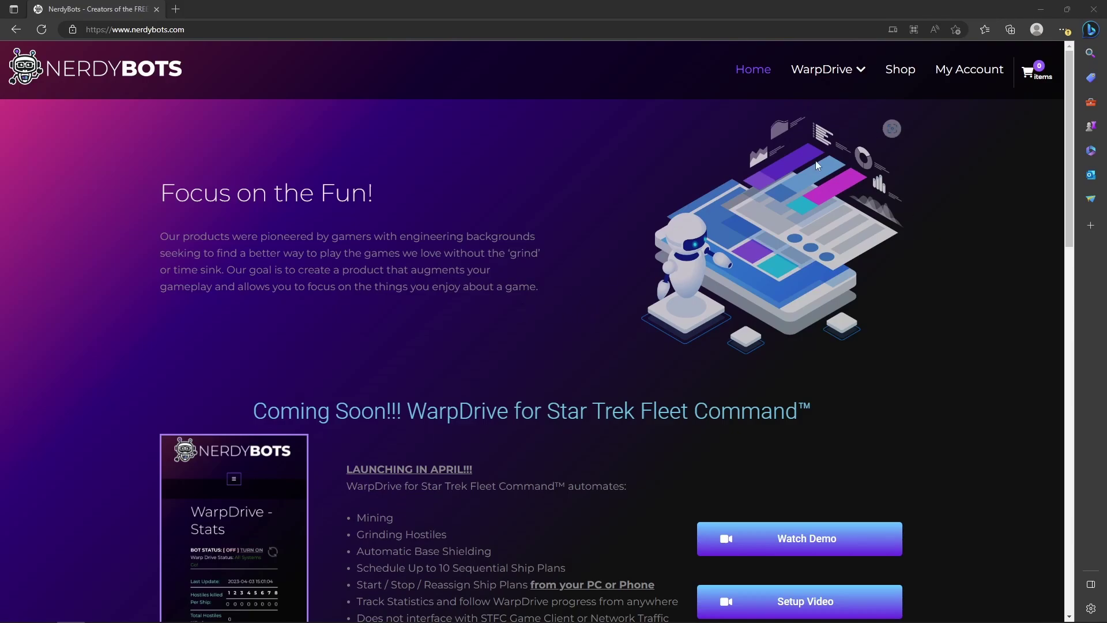
Go to the WarpDrive Downloads page on the NerdyBots site to get Download_Sample.zip.
{"action": "mouse_move", "coordinate": [824, 76]}
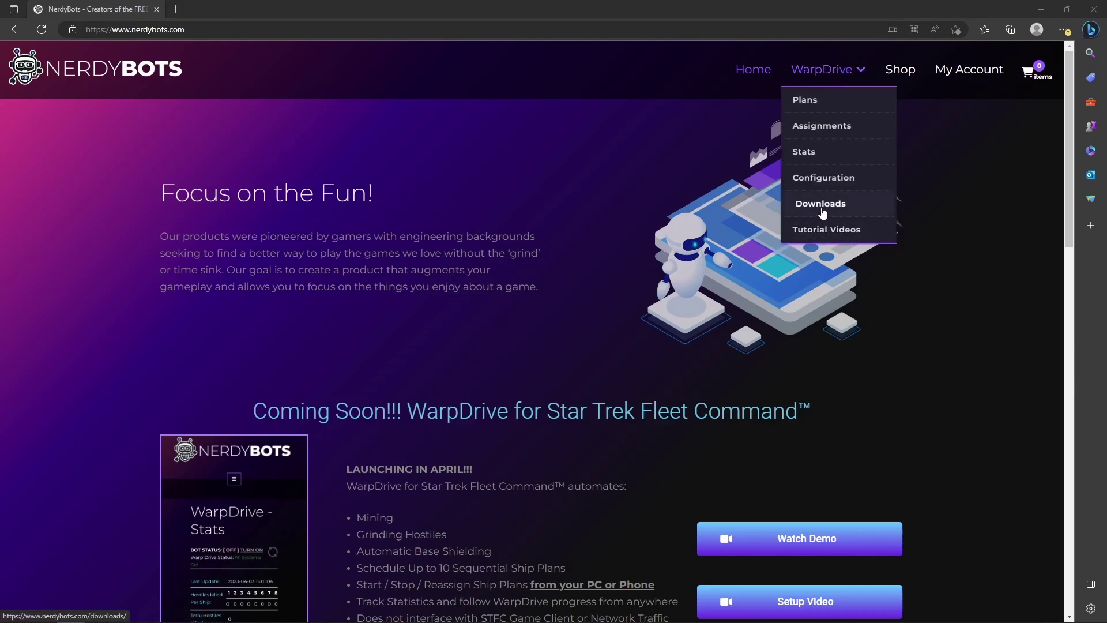
{"action": "left_click", "coordinate": [840, 213]}
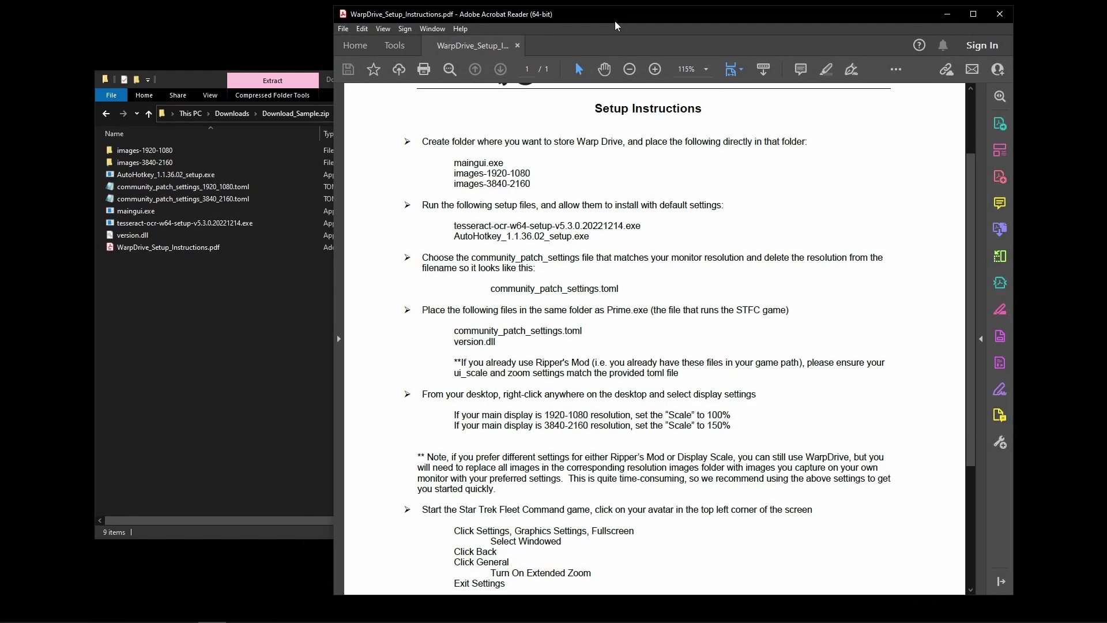
Place the Setup Instructions PDF window beside the zip listing and scroll it to the top.
{"action": "left_click_drag", "start_coordinate": [616, 20], "coordinate": [586, 22]}
{"action": "scroll", "coordinate": [527, 168], "scroll_direction": "up", "scroll_amount": 3}
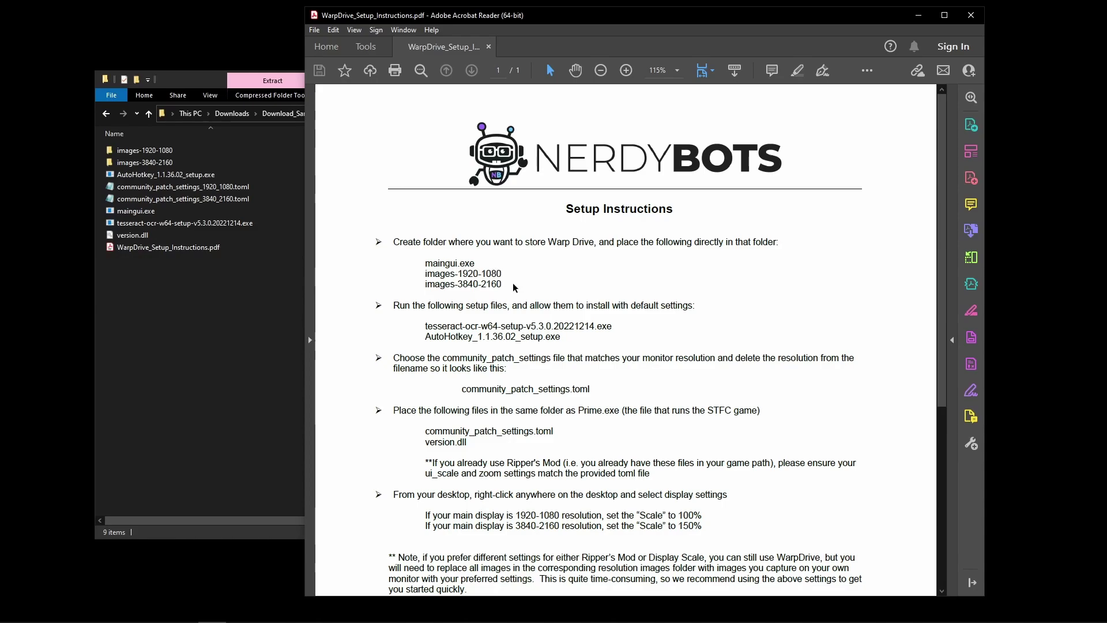
Create a new desktop folder named WarpDrive.
{"action": "right_click", "coordinate": [56, 31]}
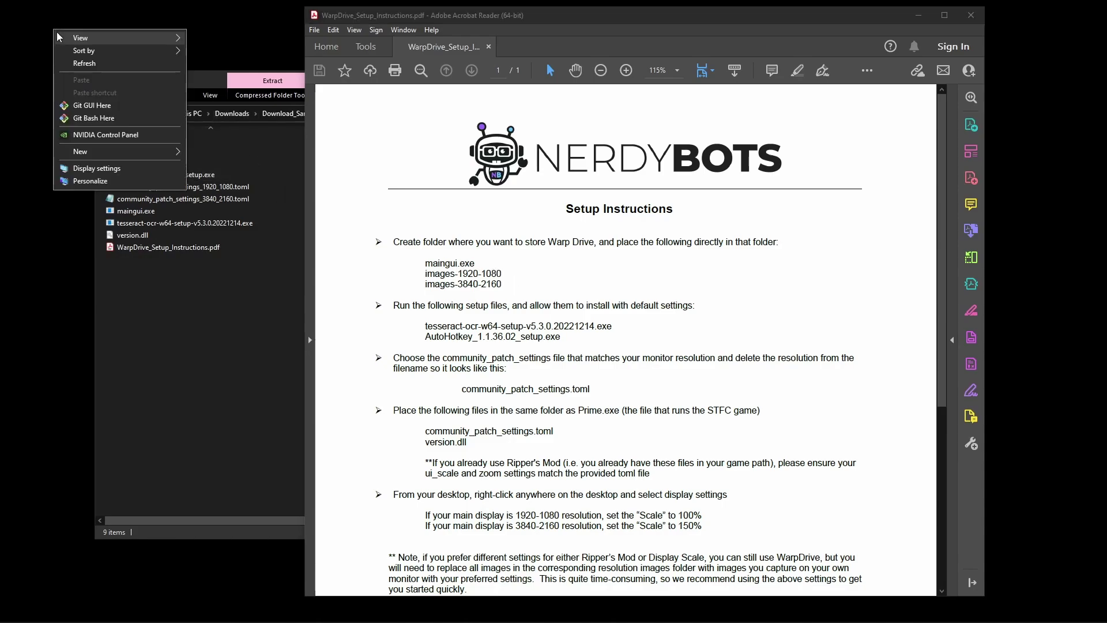
{"action": "mouse_move", "coordinate": [103, 155]}
{"action": "left_click", "coordinate": [229, 154]}
{"action": "type", "text": "WarpDrive"}
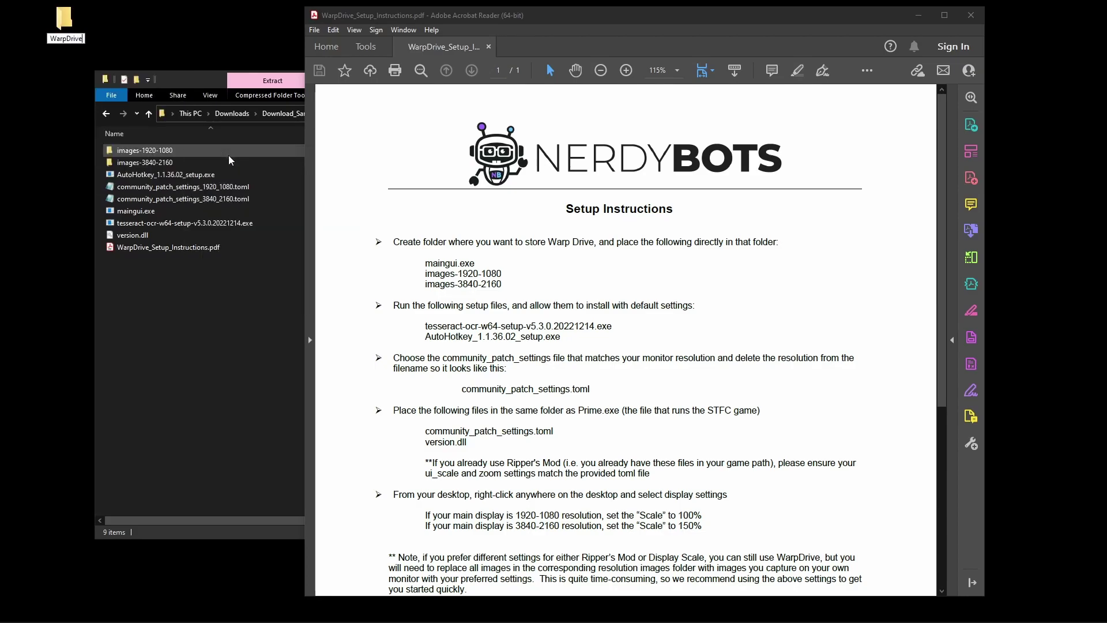
{"action": "key", "text": "Return"}
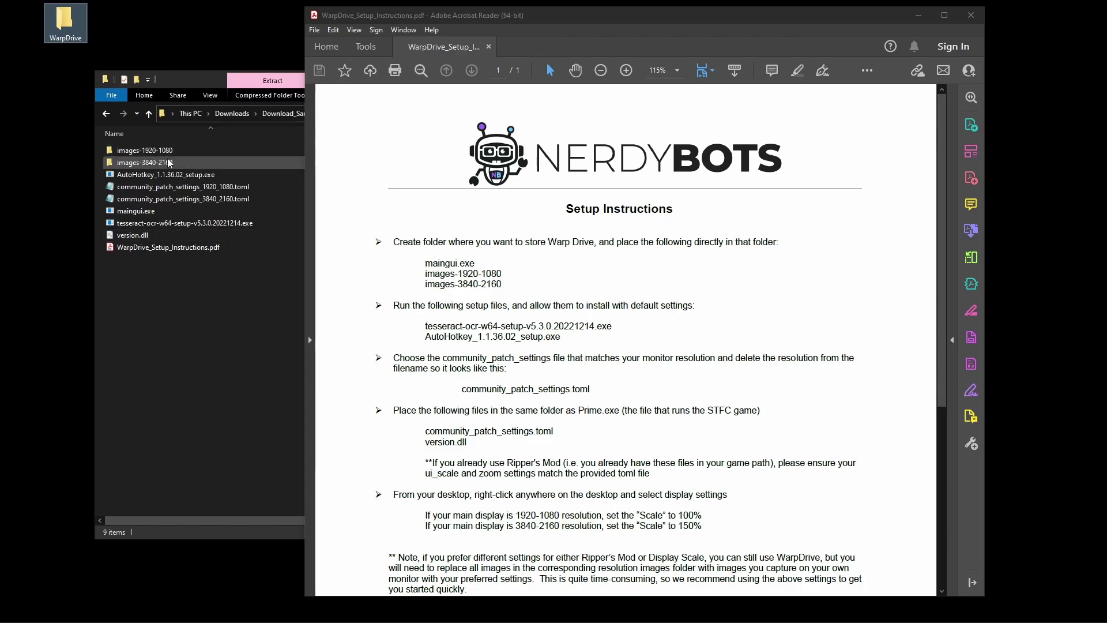
Copy images-1920-1080, images-3840-2160 and maingui.exe from the zip into WarpDrive.
{"action": "left_click", "coordinate": [190, 154]}
{"action": "left_click", "coordinate": [182, 154], "text": "ctrl"}
{"action": "left_click", "coordinate": [214, 210], "text": "ctrl"}
{"action": "double_click", "coordinate": [65, 20]}
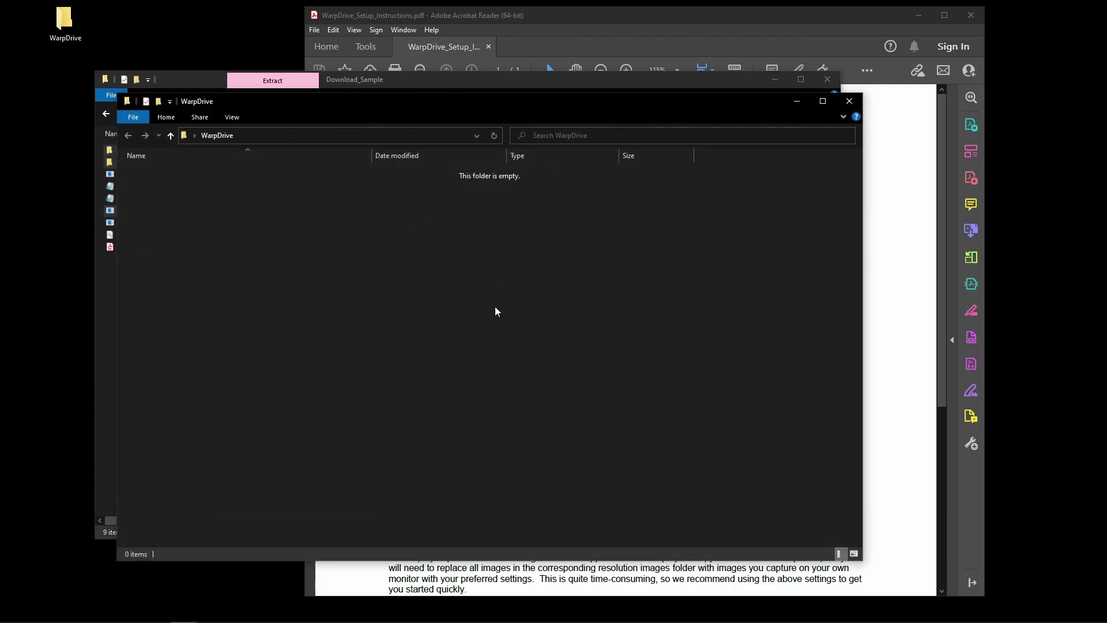
{"action": "key", "text": "ctrl+v"}
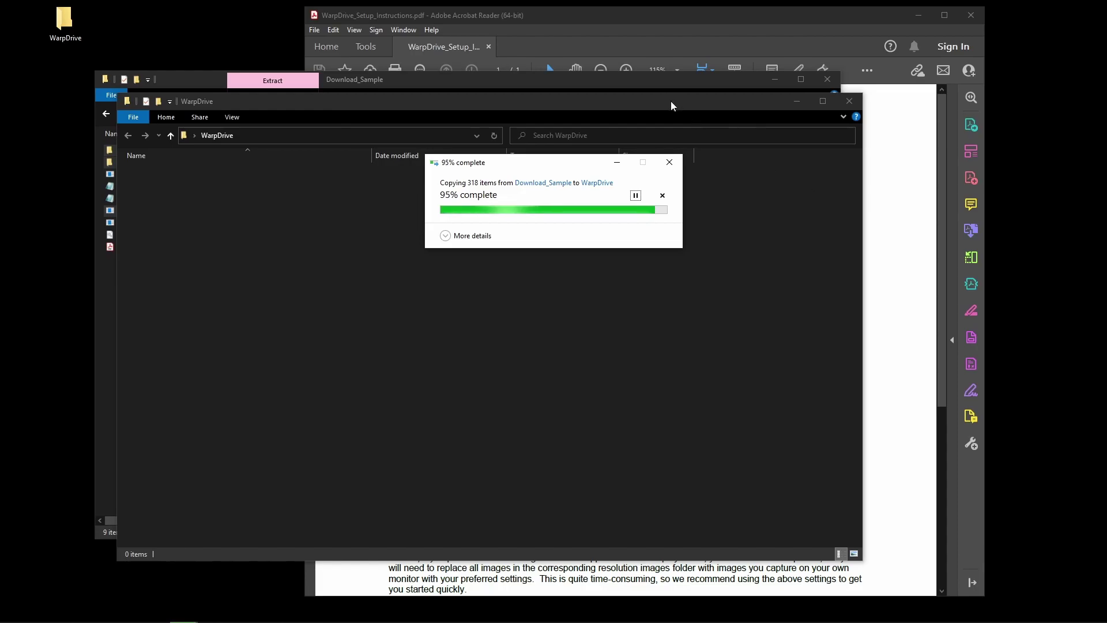
{"action": "left_click_drag", "start_coordinate": [670, 102], "coordinate": [625, 106]}
{"action": "left_click", "coordinate": [871, 212]}
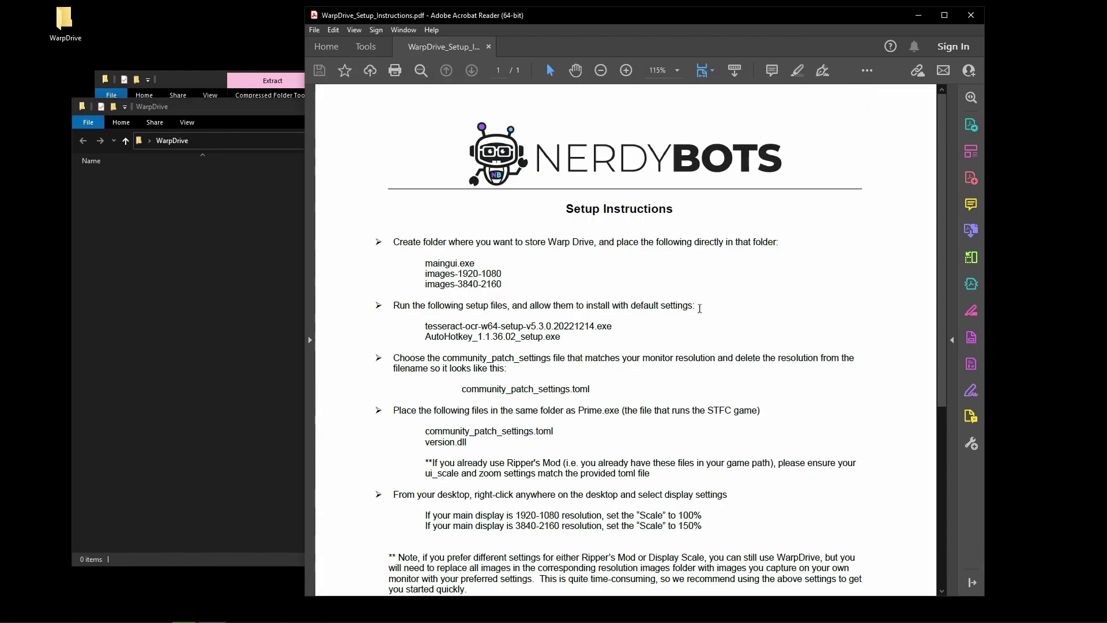
{"action": "key", "text": "alt+Tab"}
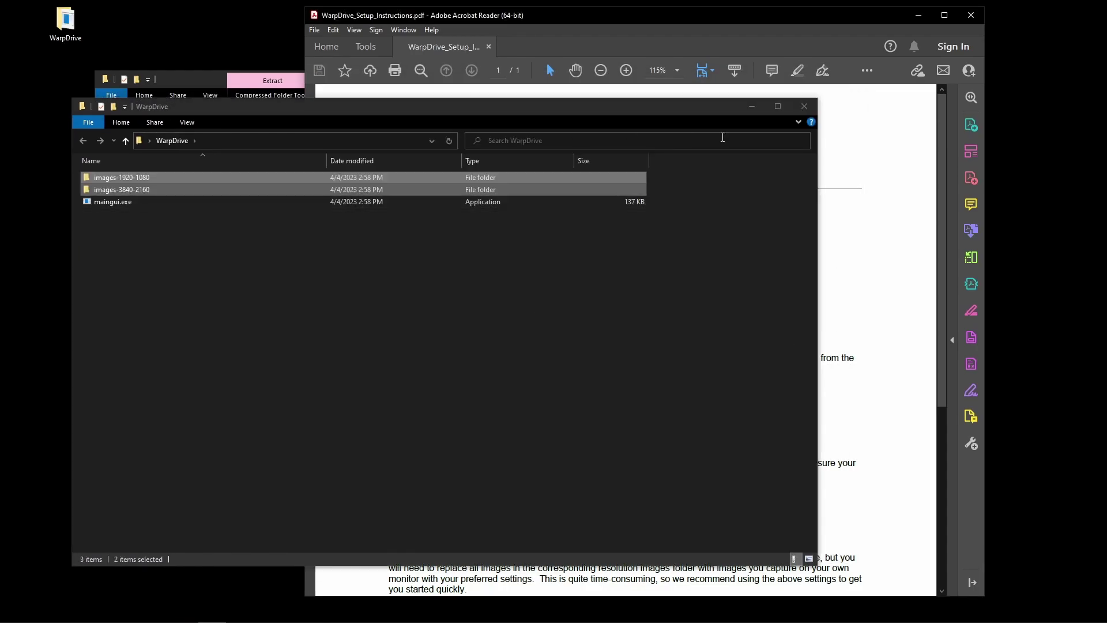
{"action": "left_click", "coordinate": [215, 73]}
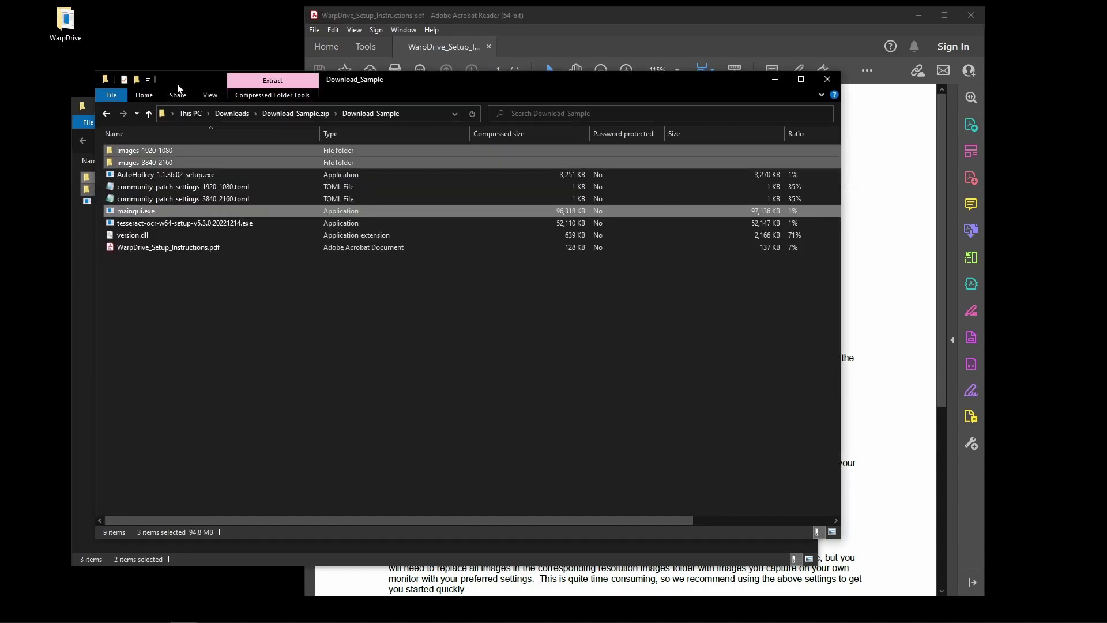
Run AutoHotkey_1.1.36.02_setup.exe from the zip and complete an Express Installation.
{"action": "left_click_drag", "start_coordinate": [177, 86], "coordinate": [183, 79]}
{"action": "key", "text": "Up"}
{"action": "key", "text": "Up"}
{"action": "key", "text": "Up"}
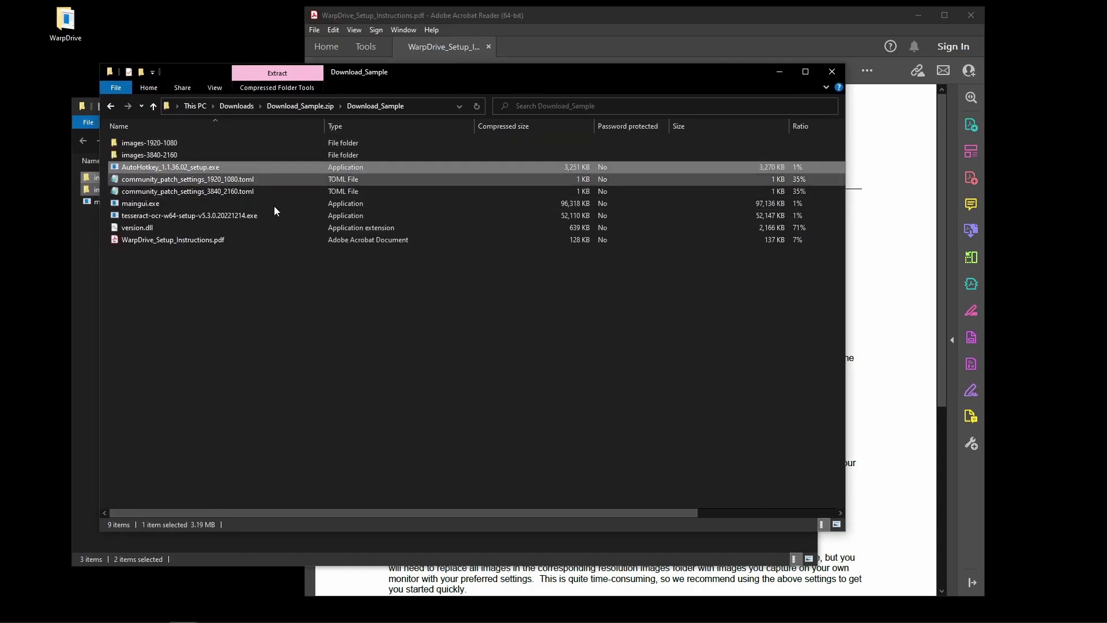
{"action": "left_click", "coordinate": [237, 217]}
{"action": "left_click_drag", "start_coordinate": [263, 79], "coordinate": [284, 70]}
{"action": "left_click", "coordinate": [283, 70]}
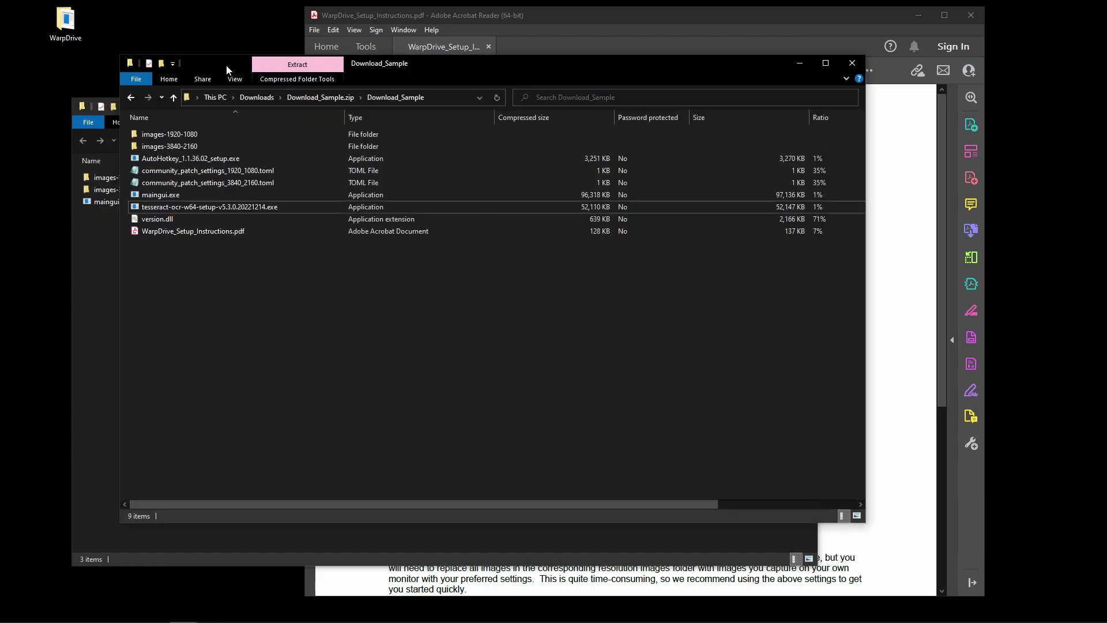
{"action": "double_click", "coordinate": [223, 161]}
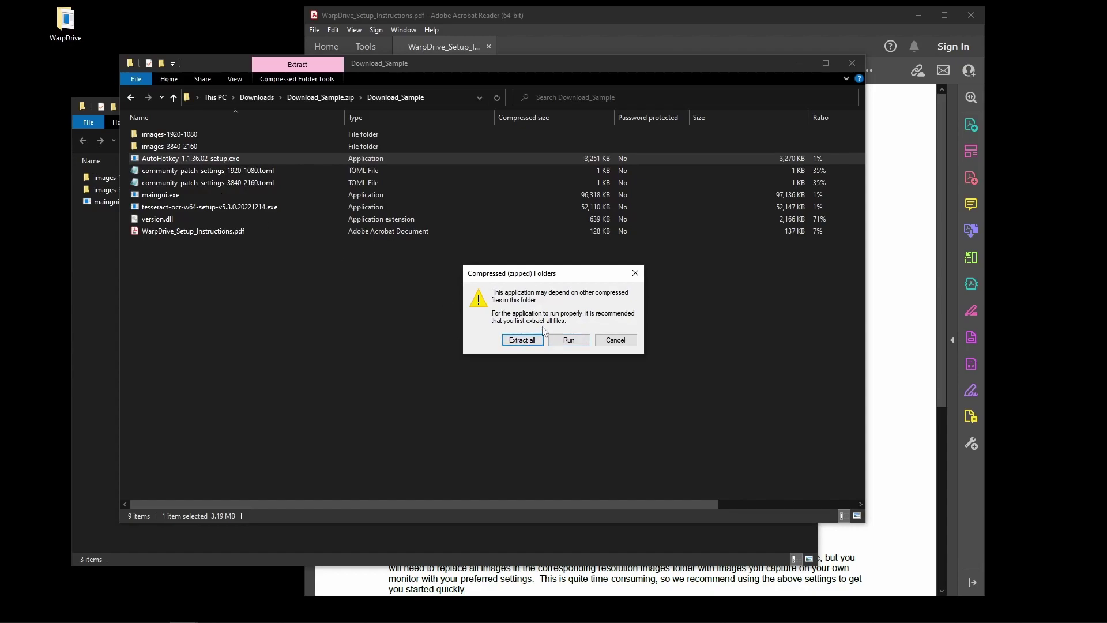
{"action": "left_click", "coordinate": [571, 340]}
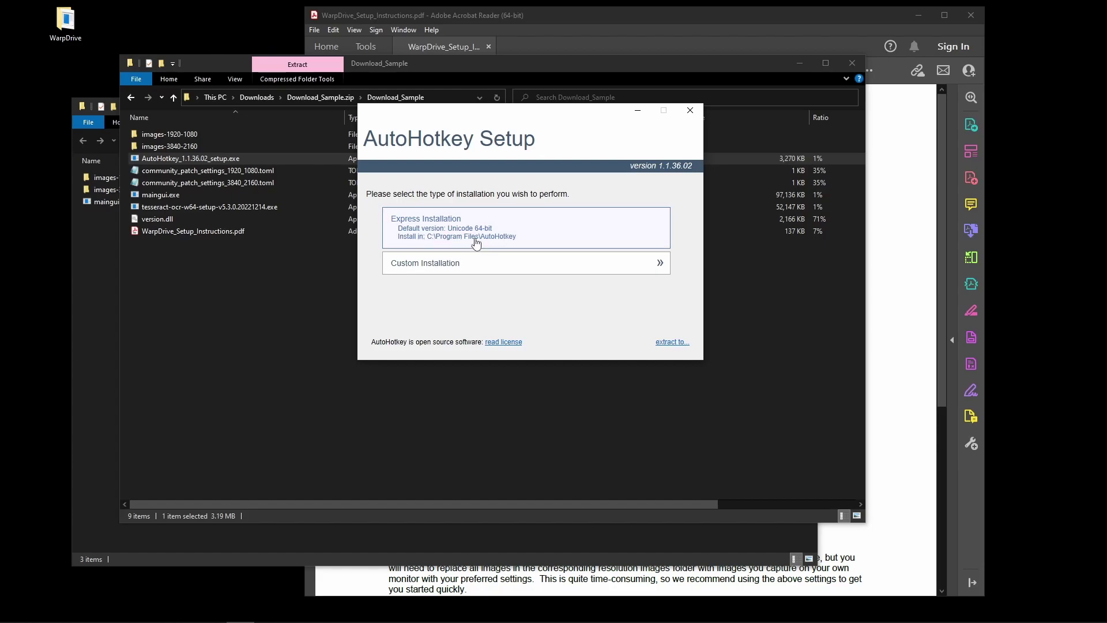
{"action": "left_click", "coordinate": [520, 241]}
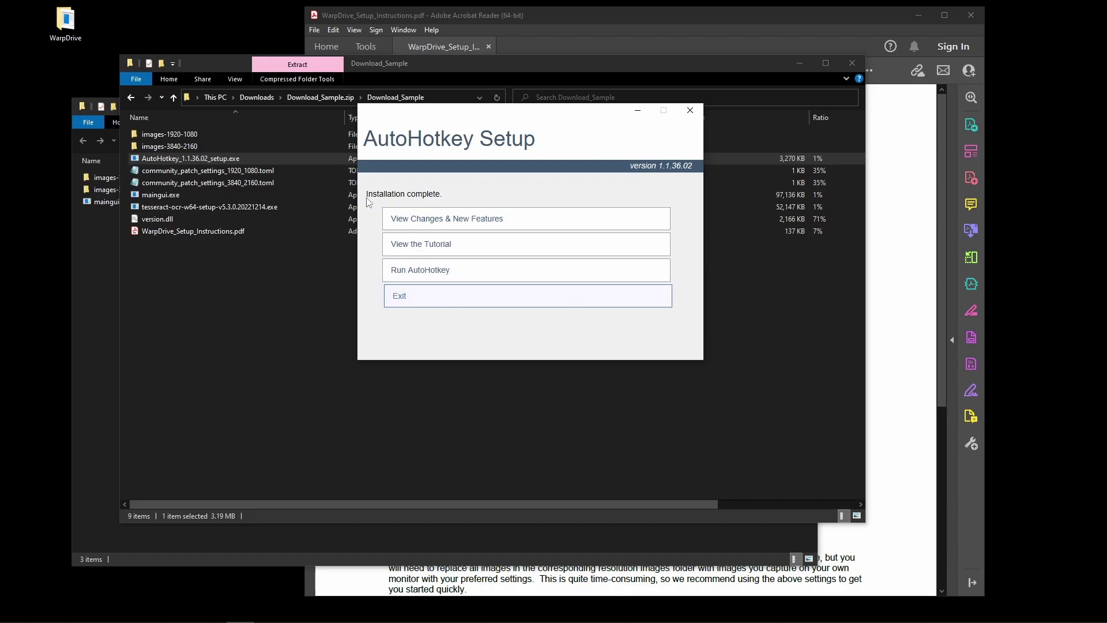
{"action": "left_click", "coordinate": [451, 300]}
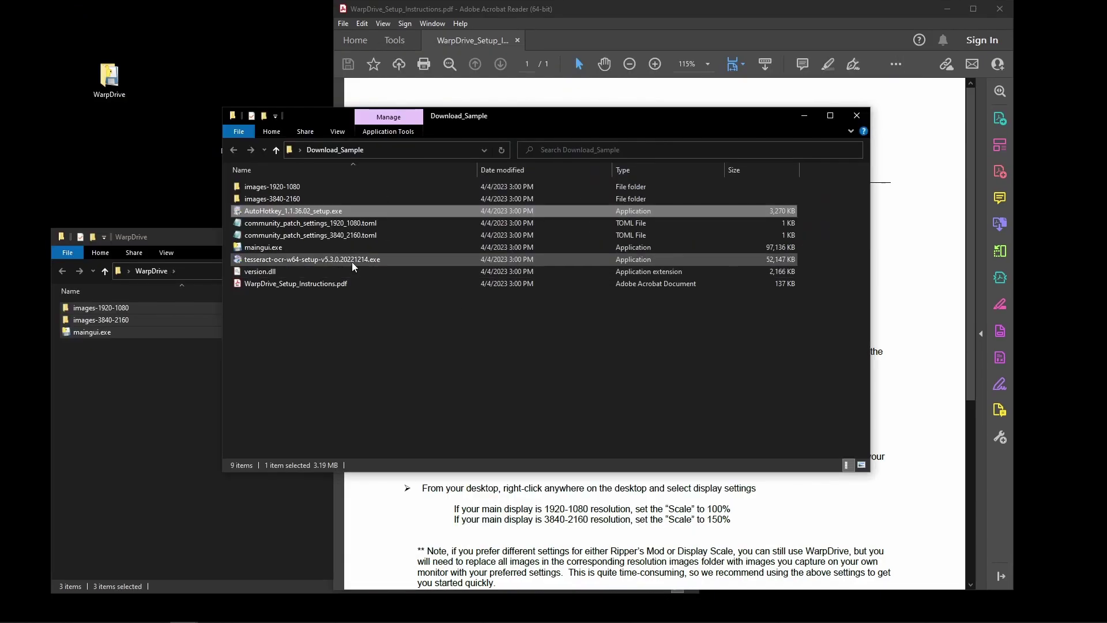
Start the Tesseract-OCR installer in English, accepting the license, all-users install and default components.
{"action": "double_click", "coordinate": [352, 262]}
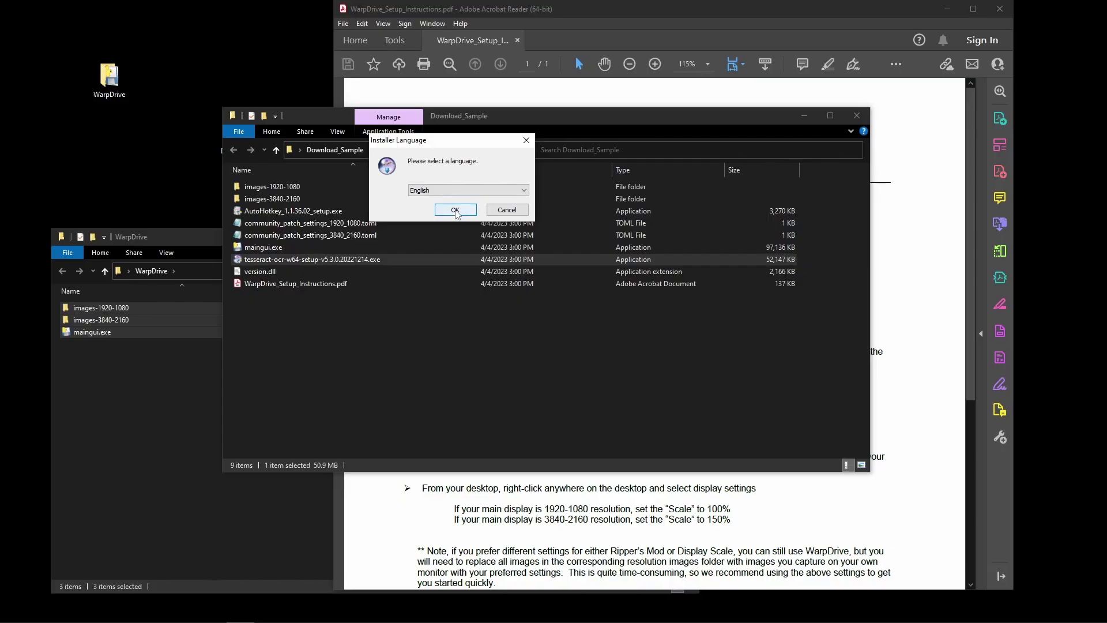
{"action": "left_click", "coordinate": [455, 210]}
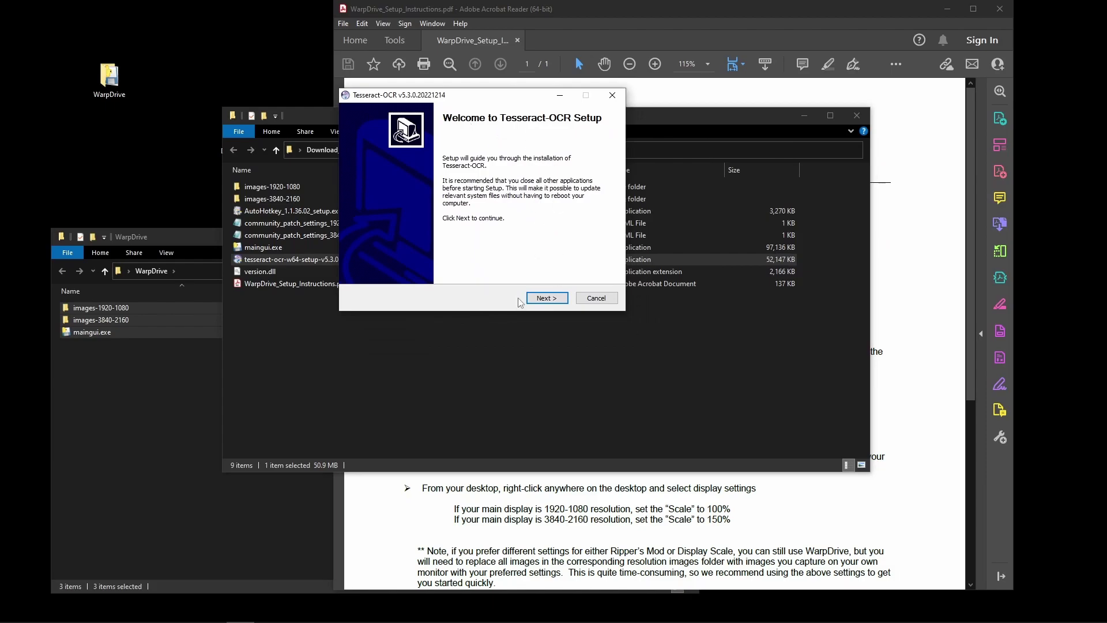
{"action": "left_click", "coordinate": [545, 301]}
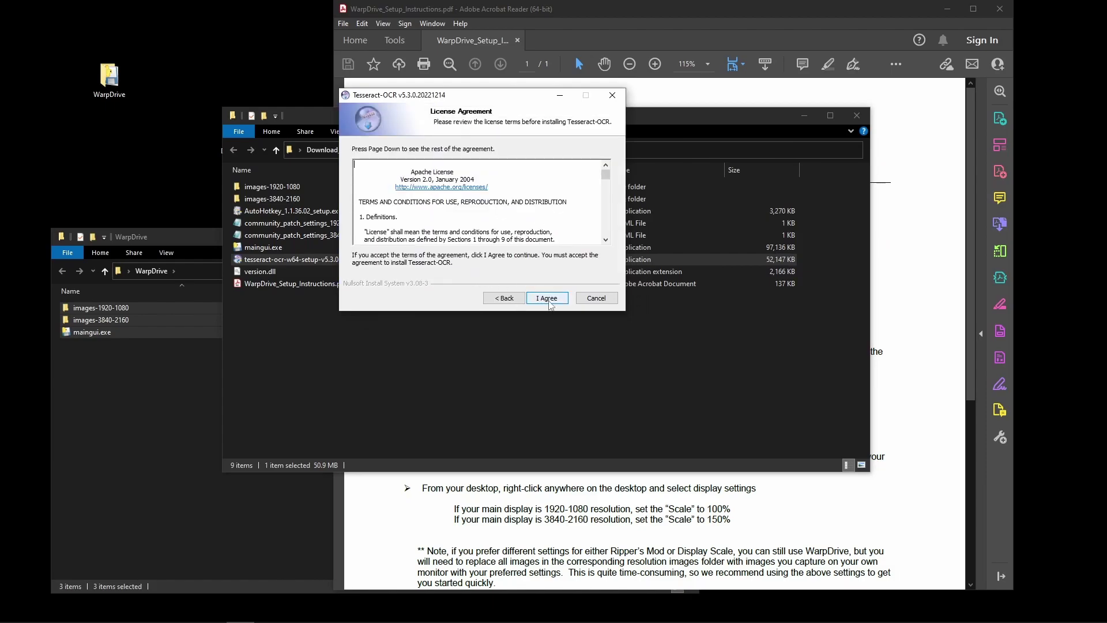
{"action": "left_click", "coordinate": [549, 304]}
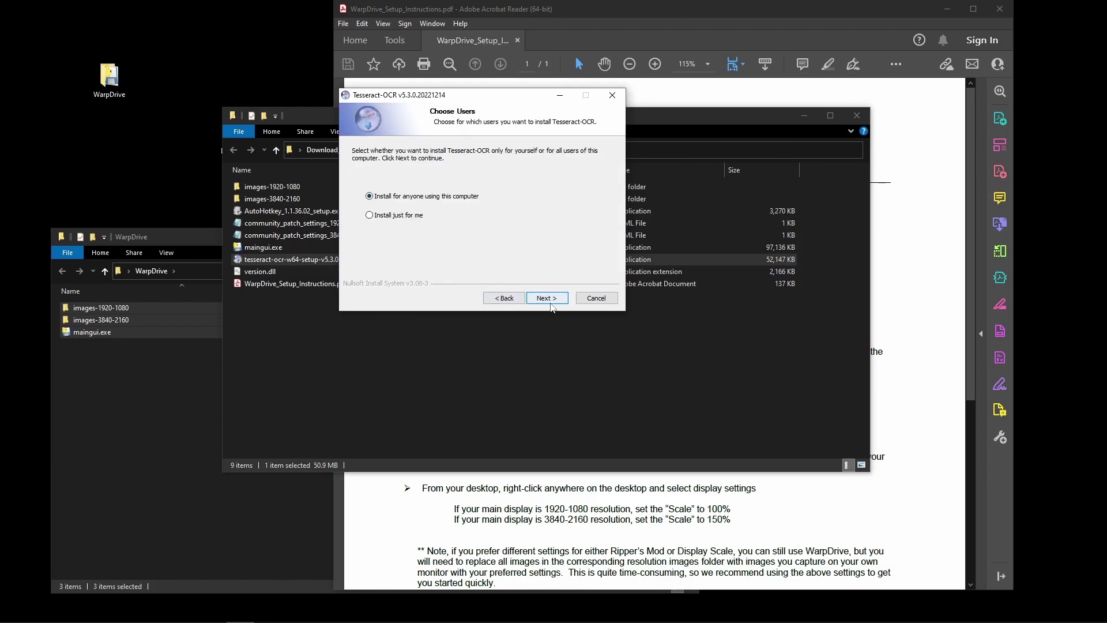
{"action": "left_click", "coordinate": [543, 300]}
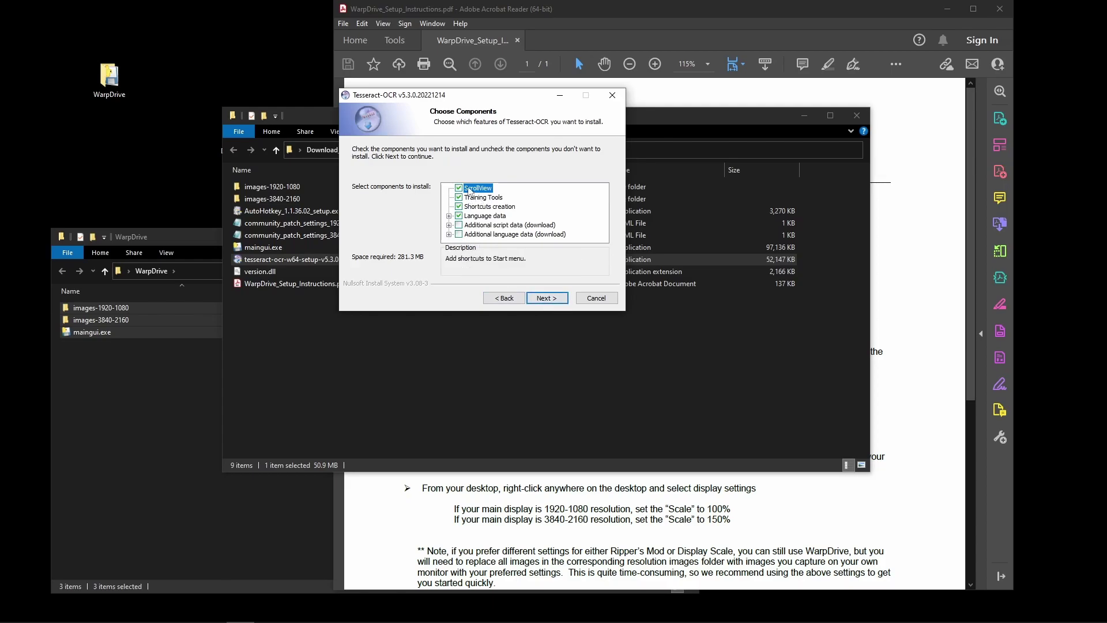
{"action": "left_click", "coordinate": [547, 298]}
Keep the C:\Program Files\Tesseract-OCR destination, install Tesseract-OCR v5.3.0 and finish the wizard.
{"action": "left_click", "coordinate": [468, 232]}
{"action": "left_click_drag", "start_coordinate": [470, 233], "coordinate": [363, 231]}
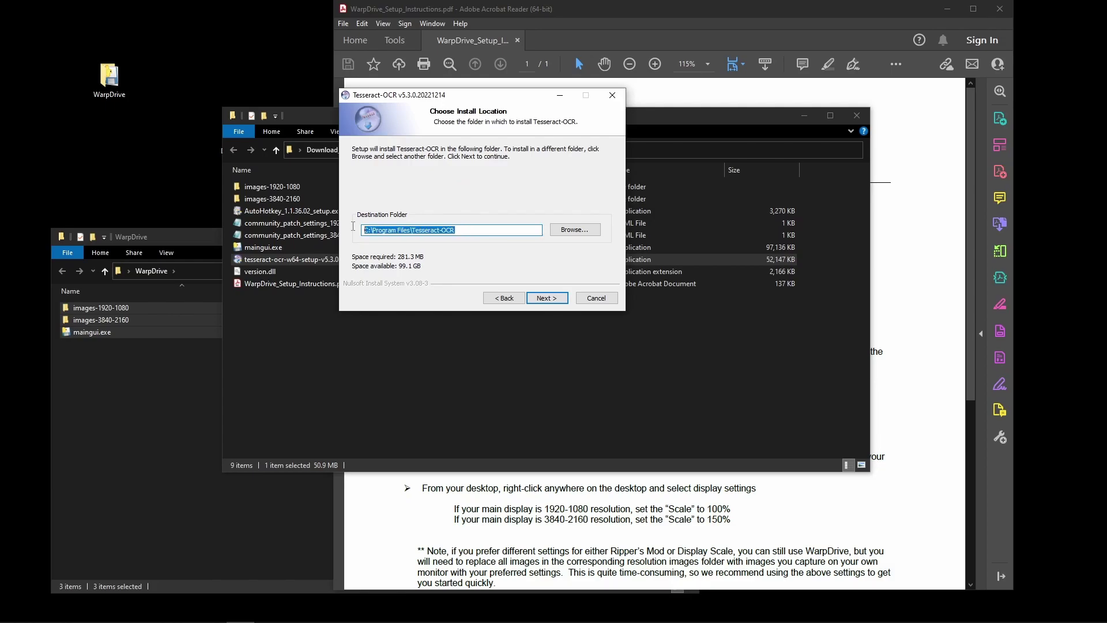
{"action": "left_click", "coordinate": [410, 231]}
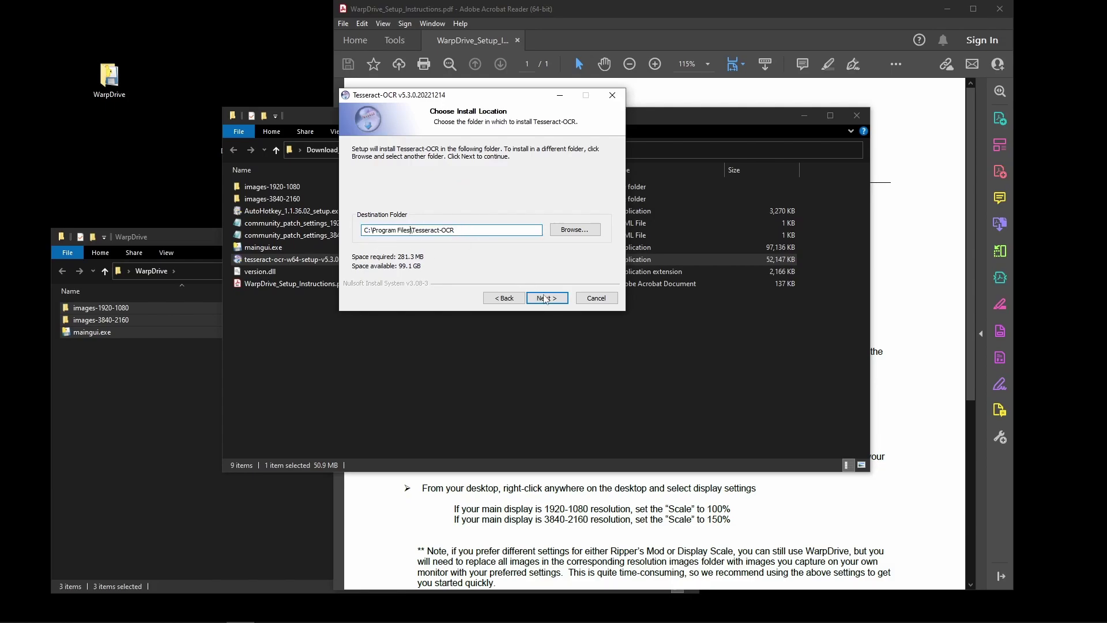
{"action": "left_click", "coordinate": [545, 299]}
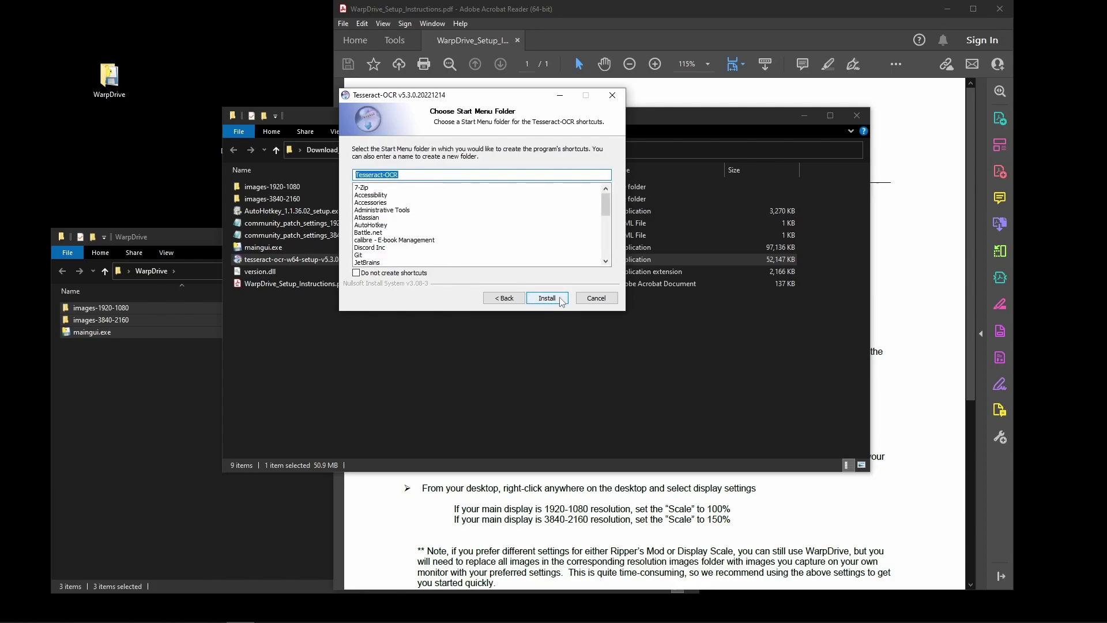
{"action": "left_click", "coordinate": [561, 300]}
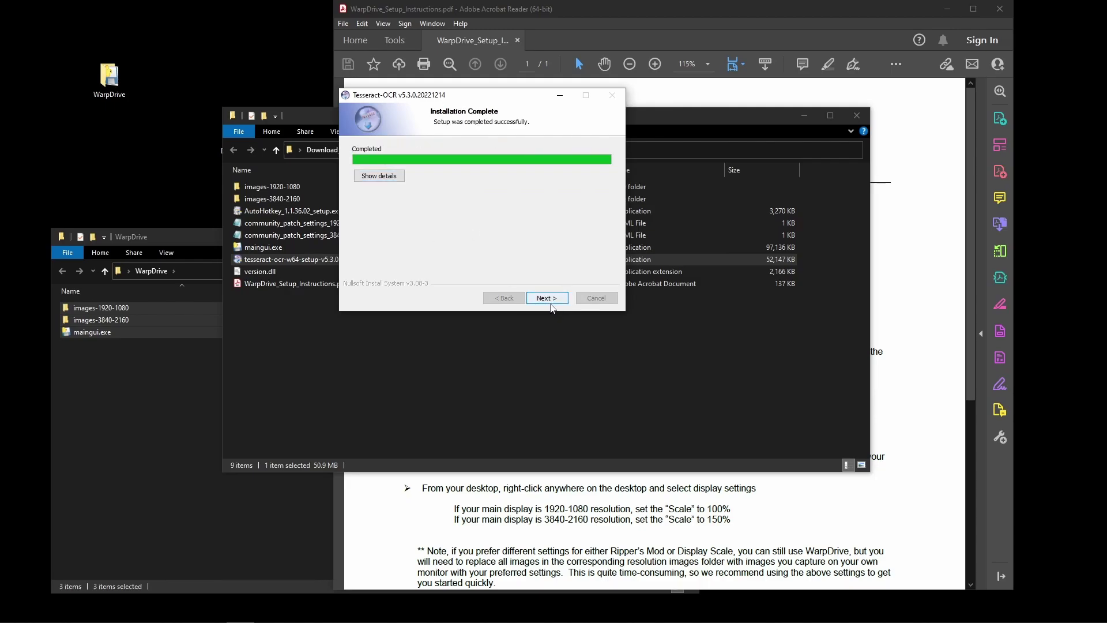
{"action": "left_click", "coordinate": [547, 298]}
{"action": "left_click", "coordinate": [554, 301]}
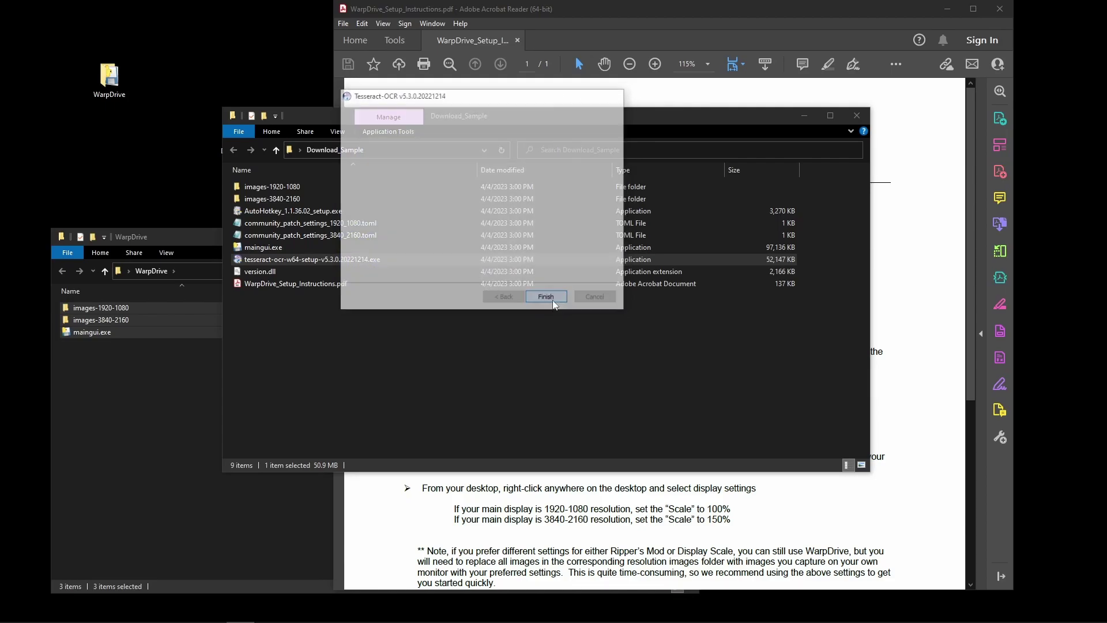
Close the duplicate Download_Sample window and return to the remaining one.
{"action": "key", "text": "alt+F4"}
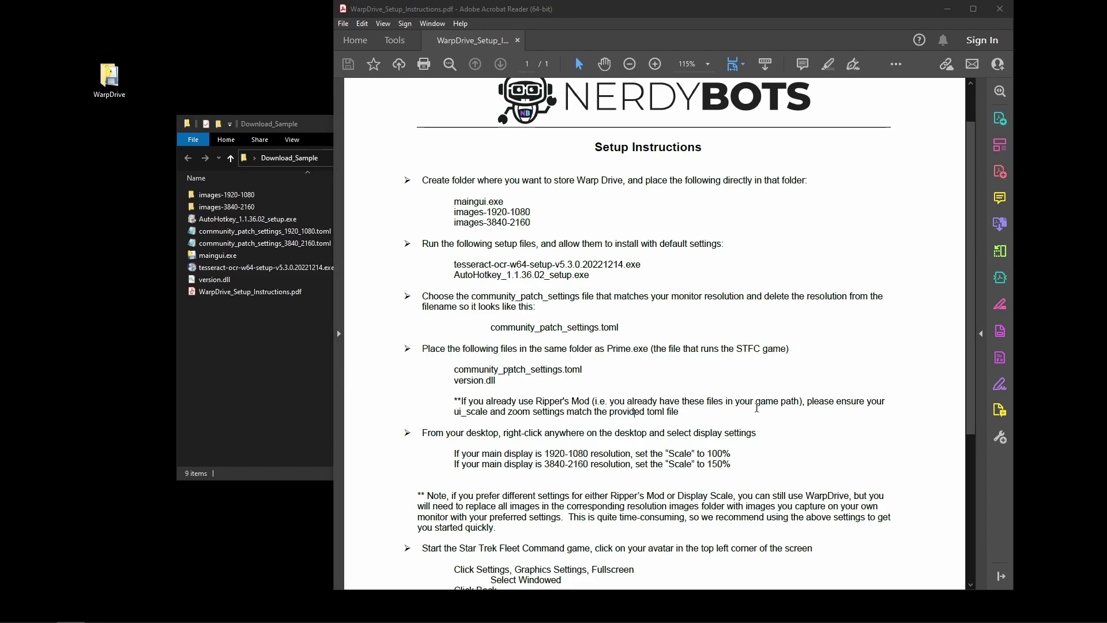
{"action": "left_click", "coordinate": [306, 384]}
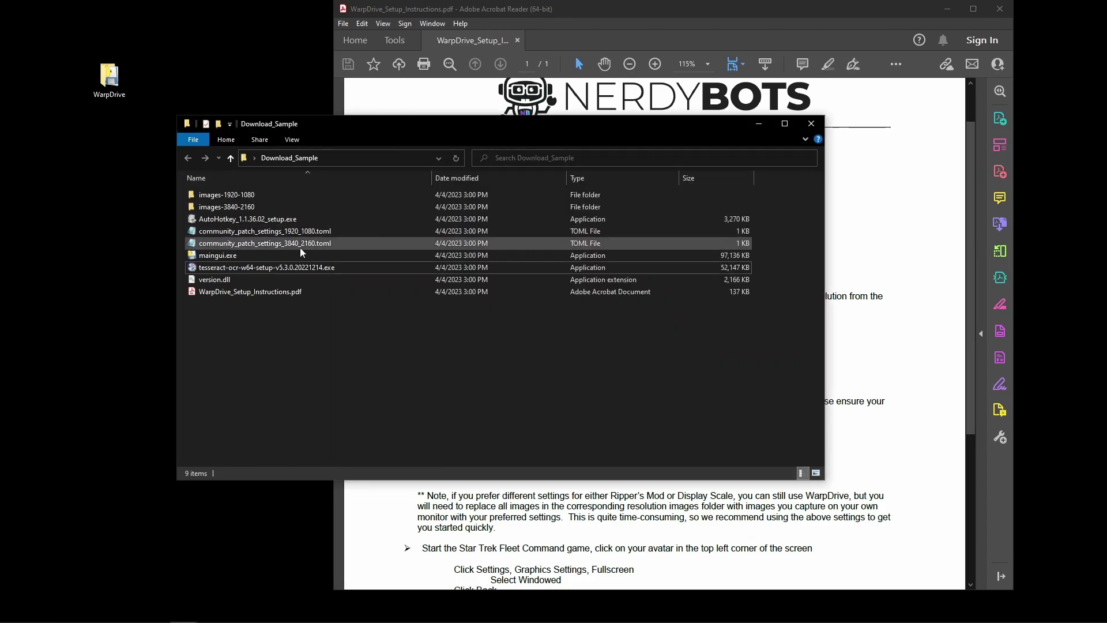
Select version.dll and community_patch_settings_1920_1080.toml in Download_Sample for copying to the game folder.
{"action": "left_click", "coordinate": [231, 282]}
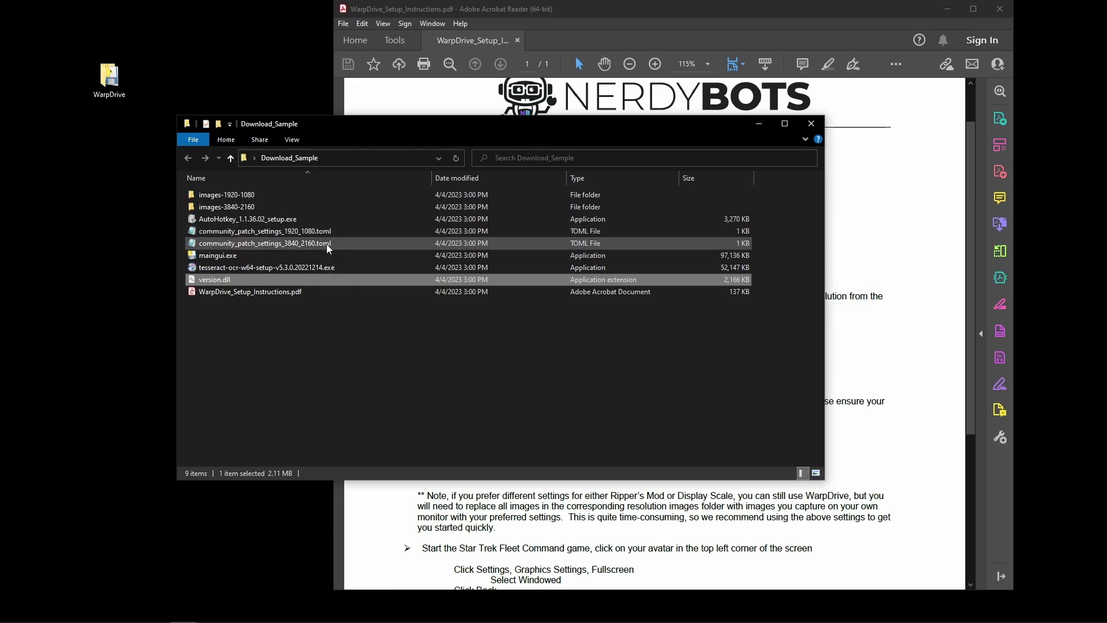
{"action": "left_click", "coordinate": [324, 232], "text": "ctrl"}
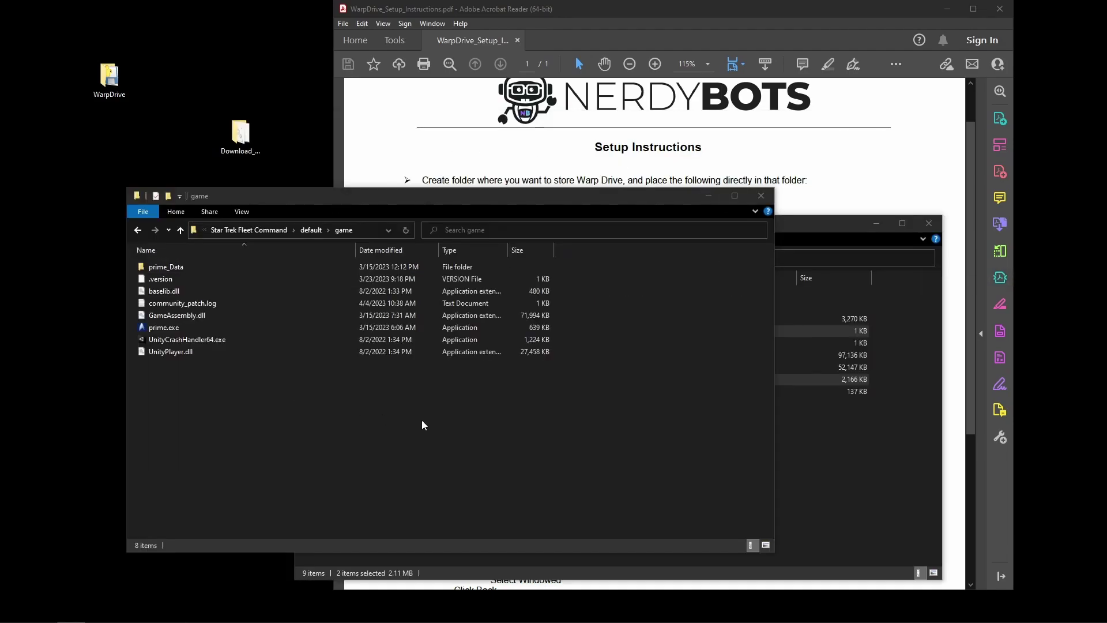
Paste version.dll and the settings file into the Star Trek Fleet Command game folder.
{"action": "left_click_drag", "start_coordinate": [531, 199], "coordinate": [525, 203]}
{"action": "left_click", "coordinate": [817, 463]}
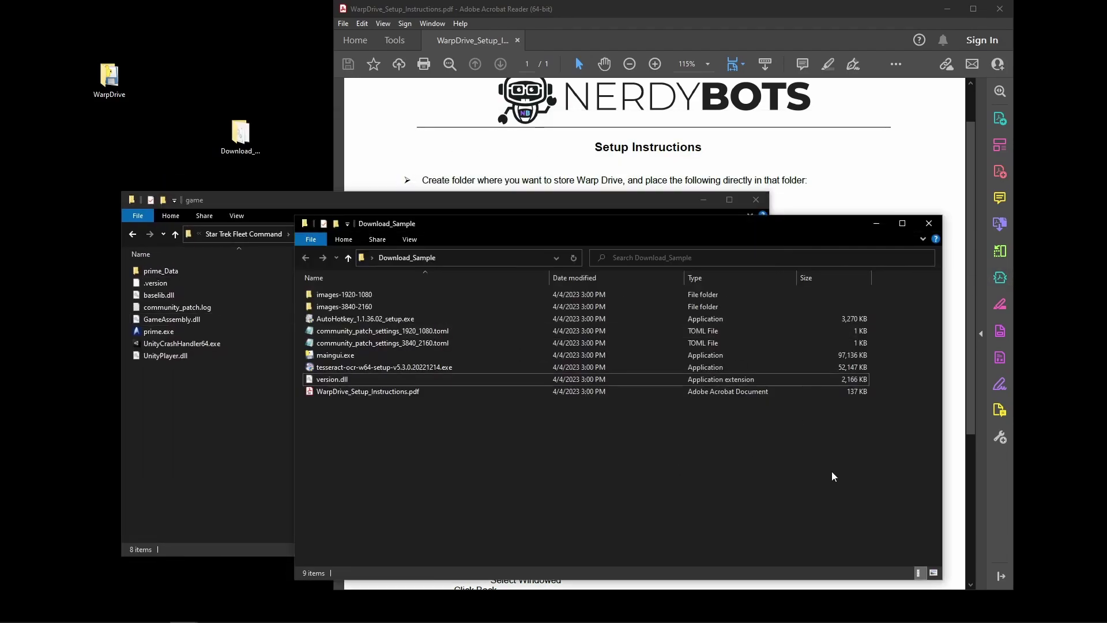
{"action": "left_click", "coordinate": [236, 441]}
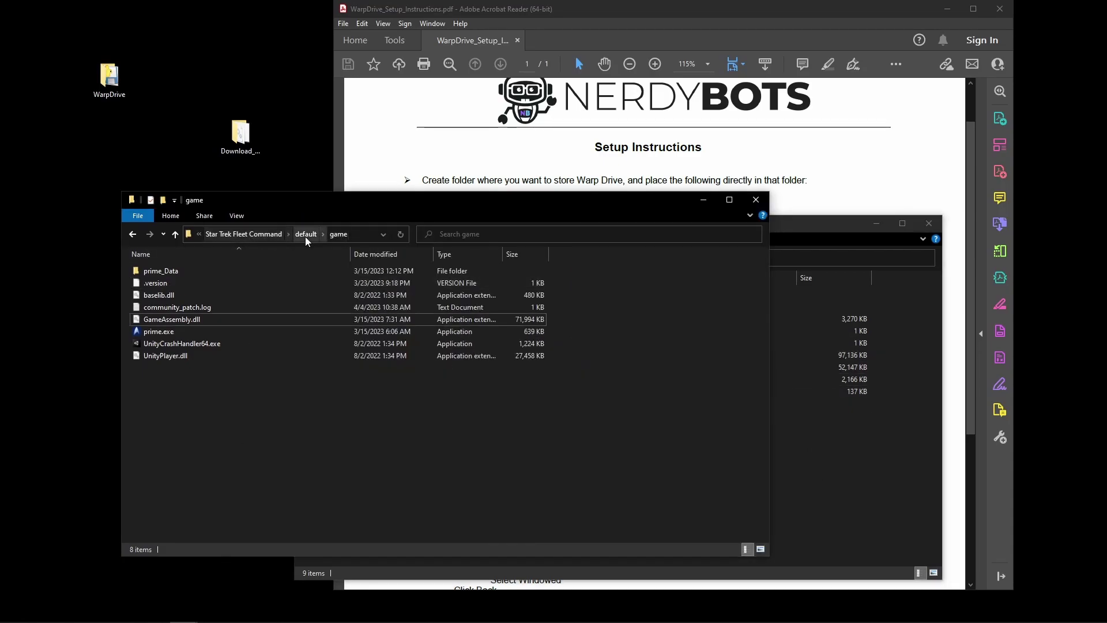
{"action": "right_click", "coordinate": [225, 419]}
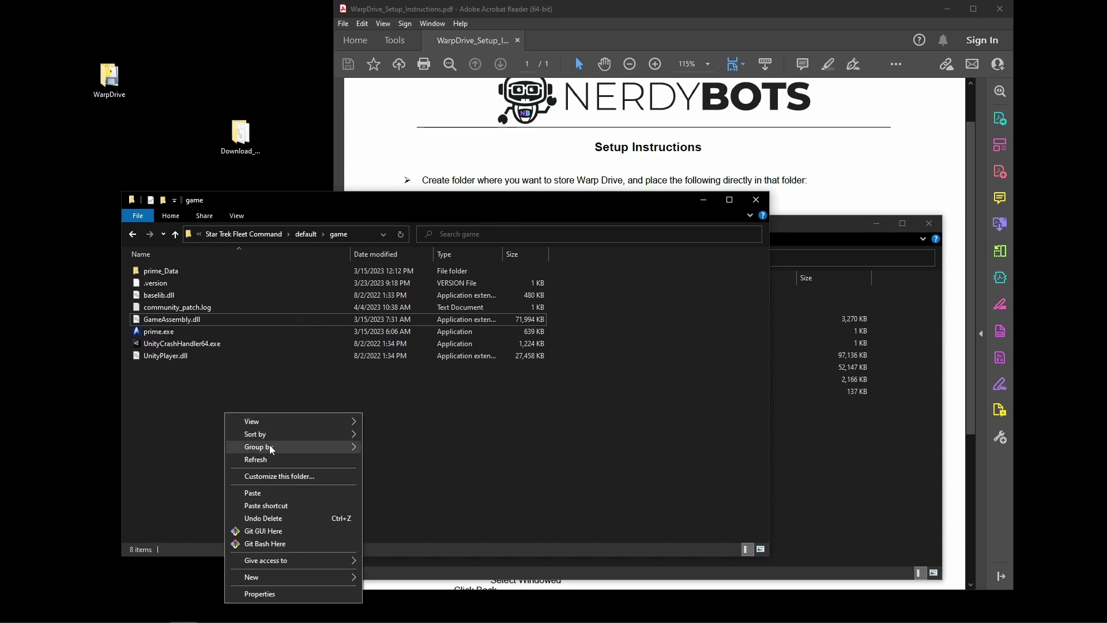
{"action": "left_click", "coordinate": [287, 497]}
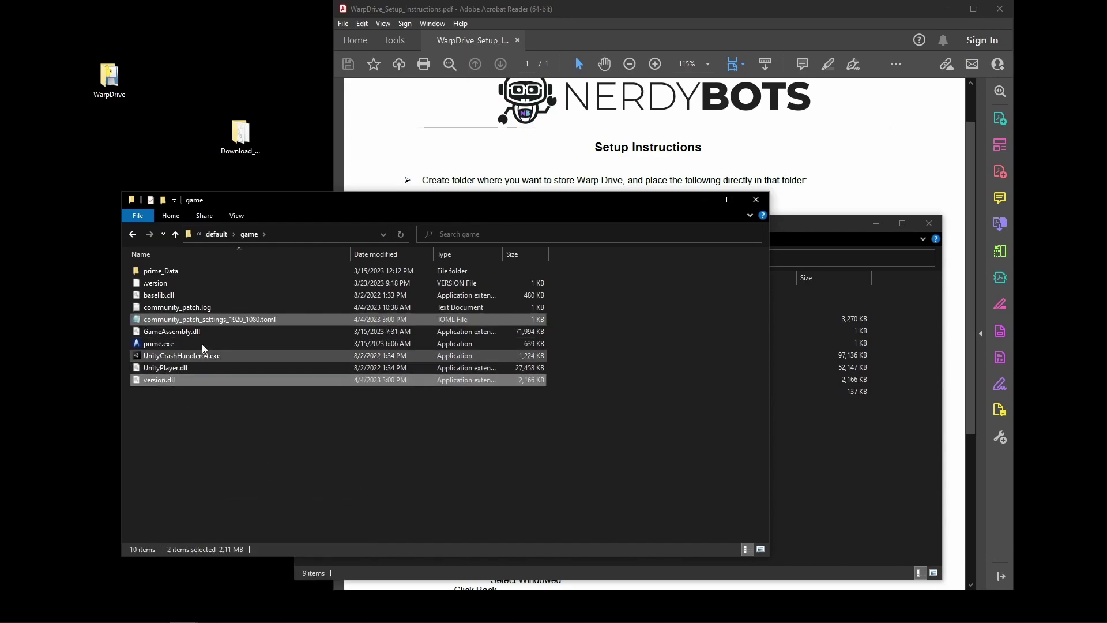
Rename the settings file to community_patch_settings.toml by removing the _1920_1080 suffix.
{"action": "right_click", "coordinate": [267, 320]}
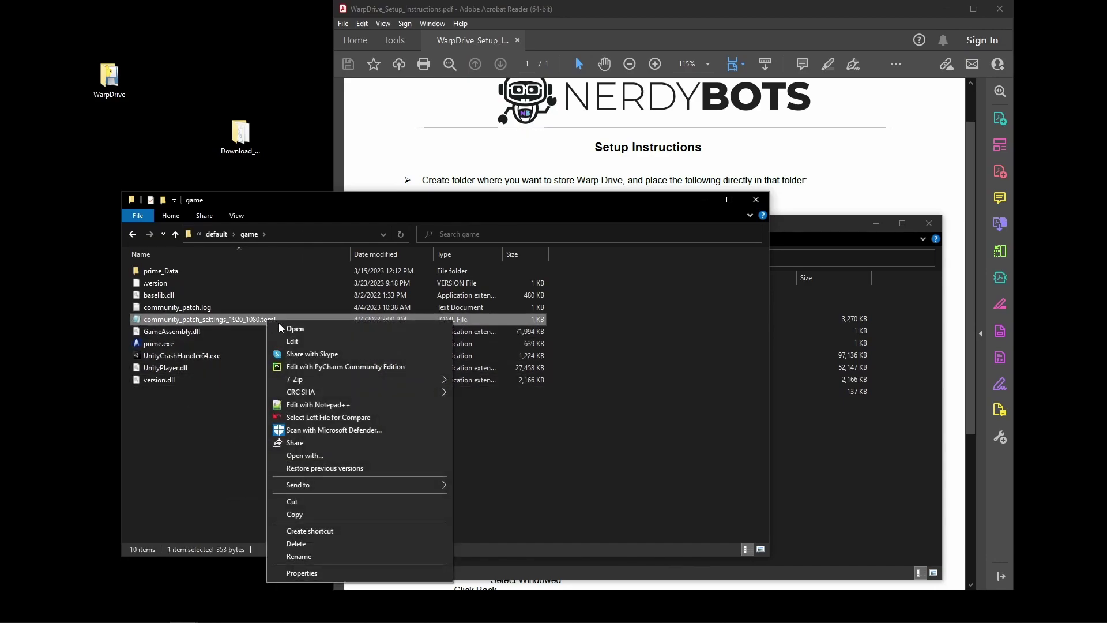
{"action": "left_click", "coordinate": [341, 557]}
{"action": "left_click", "coordinate": [267, 319]}
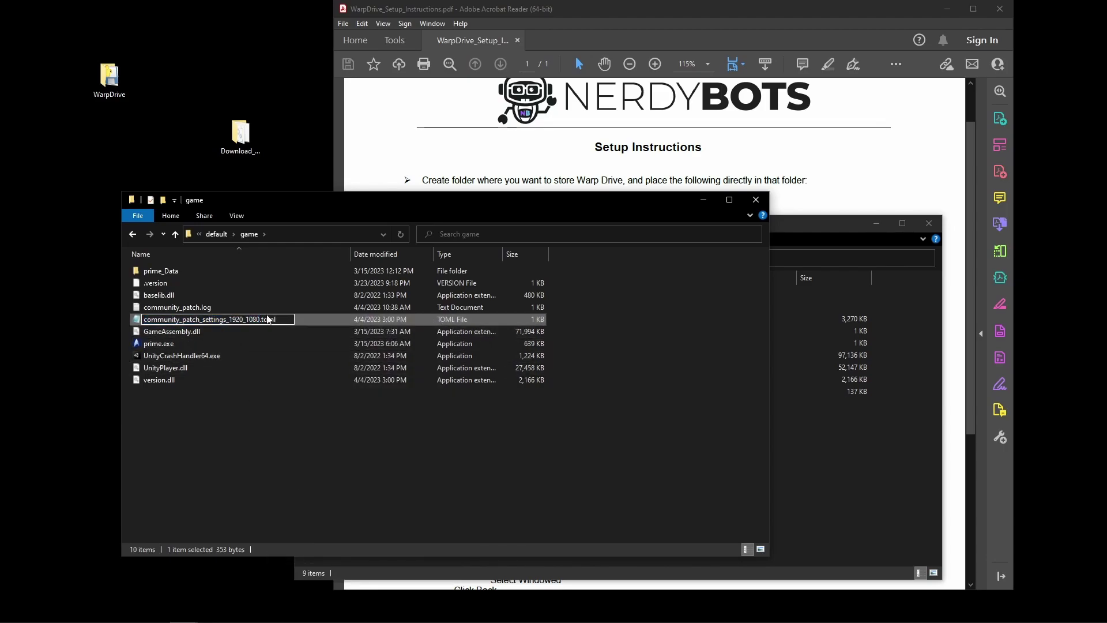
{"action": "key", "text": "BackSpace"}
{"action": "key", "text": "BackSpace"}
{"action": "key", "text": "BackSpace"}
{"action": "key", "text": "BackSpace"}
{"action": "key", "text": "BackSpace"}
{"action": "key", "text": "BackSpace"}
{"action": "key", "text": "BackSpace"}
{"action": "key", "text": "BackSpace"}
{"action": "key", "text": "BackSpace"}
{"action": "key", "text": "BackSpace"}
{"action": "key", "text": "Return"}
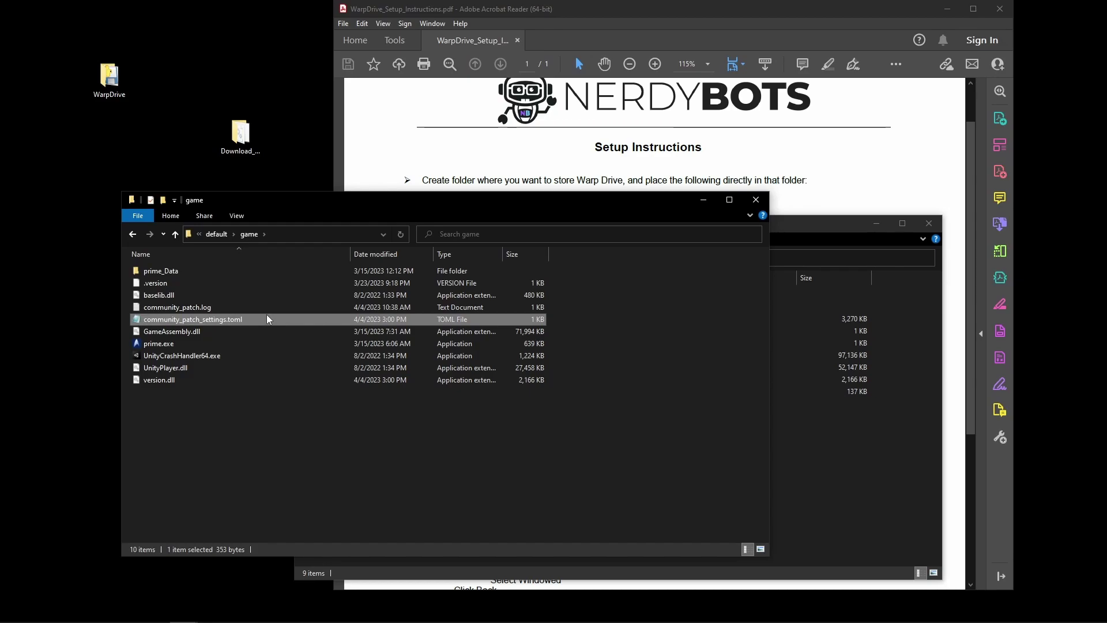
{"action": "left_click", "coordinate": [271, 465]}
Scroll the instructions to the display-scale step and highlight the 1920-1080 and 3840-2160 lines.
{"action": "scroll", "coordinate": [509, 149], "scroll_direction": "down", "scroll_amount": 5}
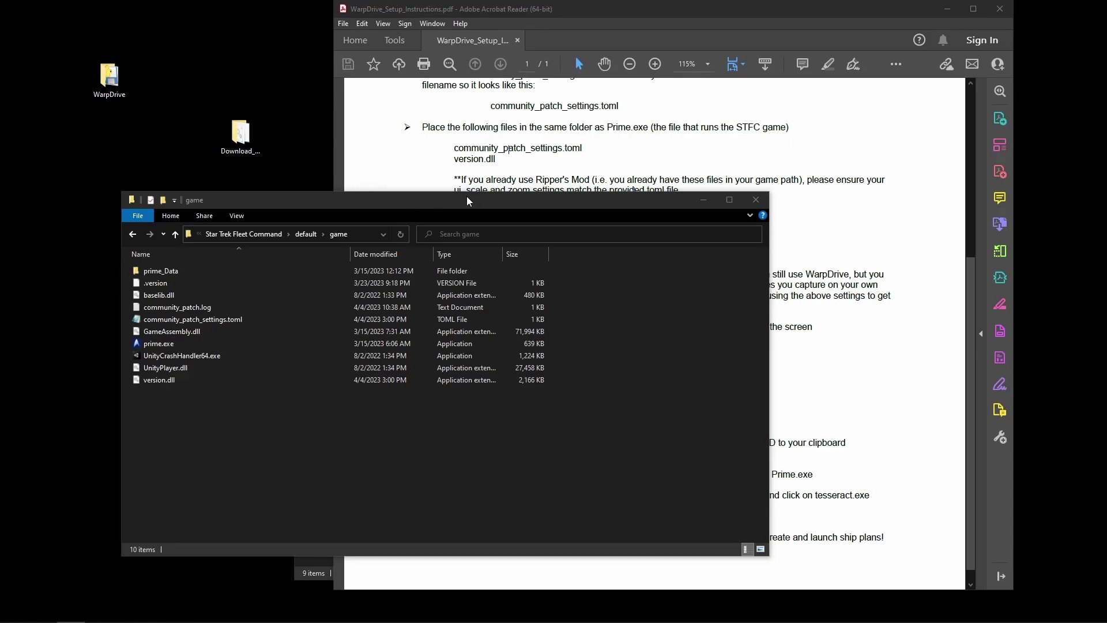
{"action": "left_click", "coordinate": [580, 172]}
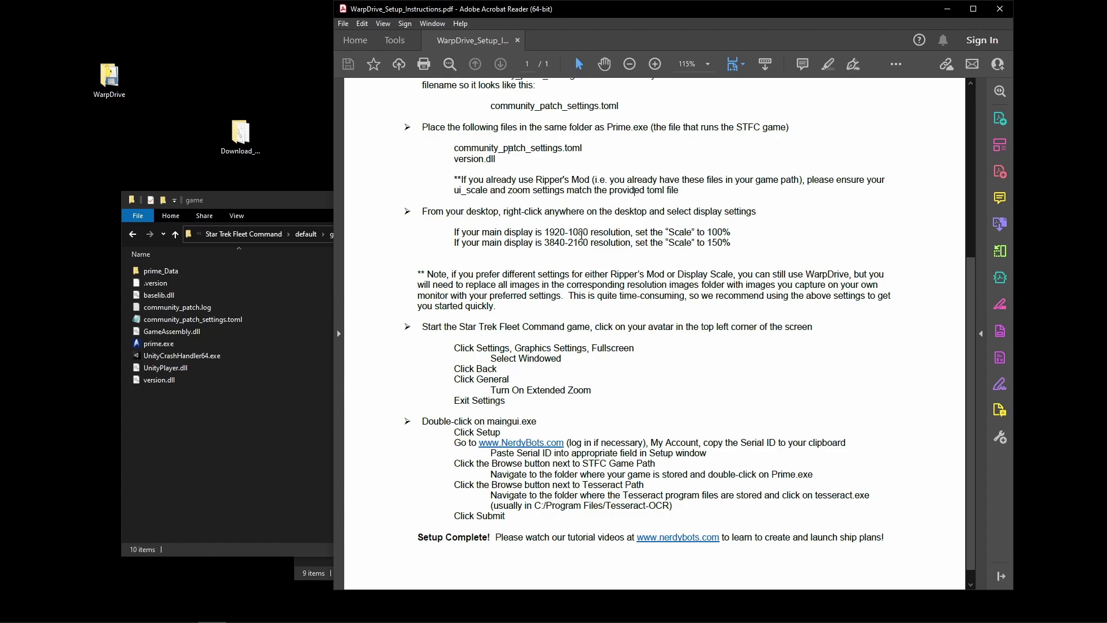
{"action": "left_click_drag", "start_coordinate": [454, 232], "coordinate": [751, 248]}
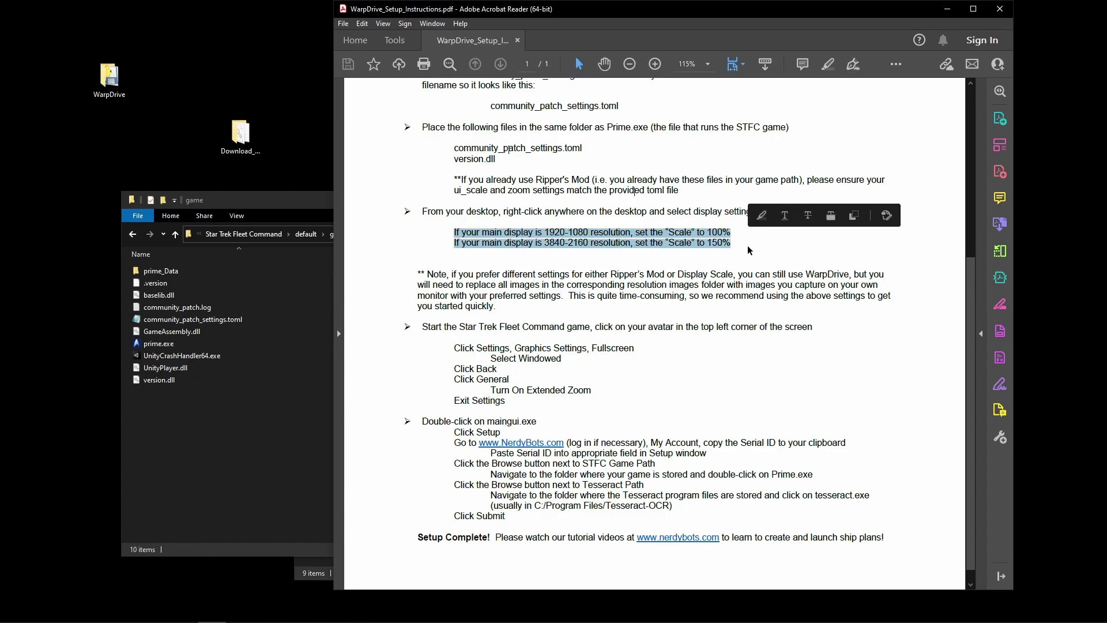
{"action": "left_click", "coordinate": [751, 248]}
{"action": "left_click_drag", "start_coordinate": [545, 231], "coordinate": [733, 234]}
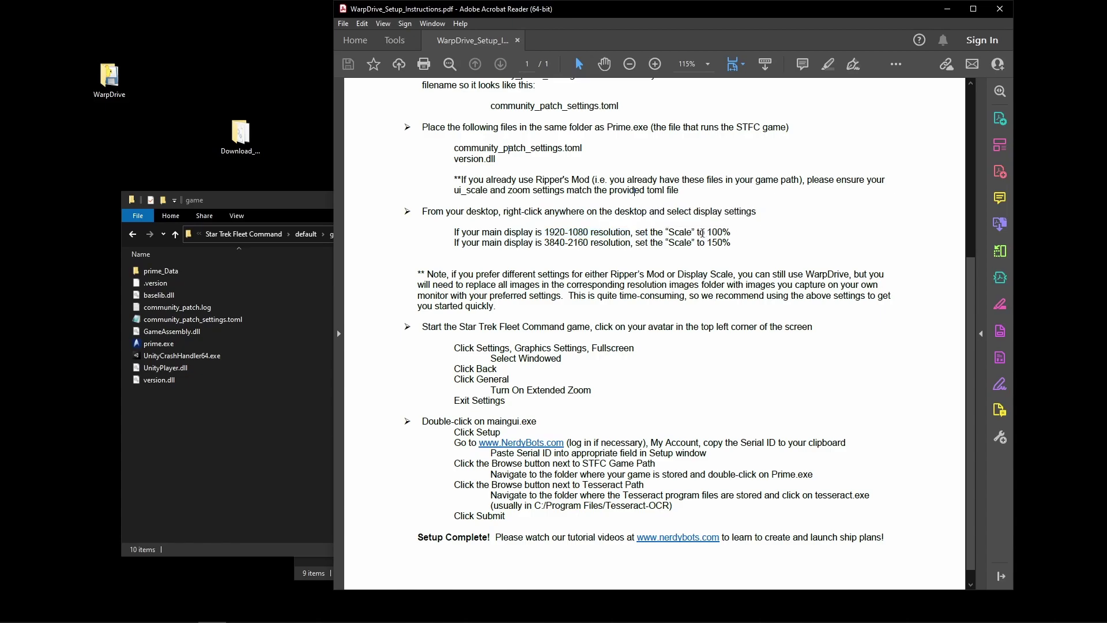
{"action": "left_click_drag", "start_coordinate": [547, 243], "coordinate": [731, 243]}
{"action": "left_click", "coordinate": [665, 243]}
{"action": "left_click", "coordinate": [538, 243]}
Check Scale in Windows Display settings and keep it at 100% for 1920 × 1080.
{"action": "right_click", "coordinate": [226, 37]}
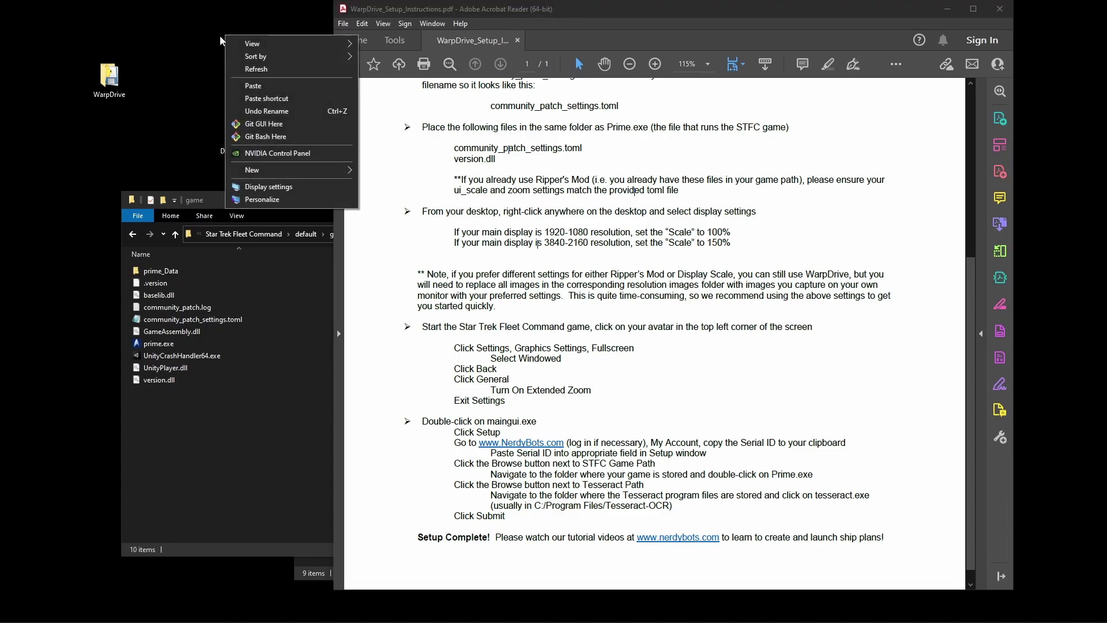
{"action": "left_click", "coordinate": [303, 187]}
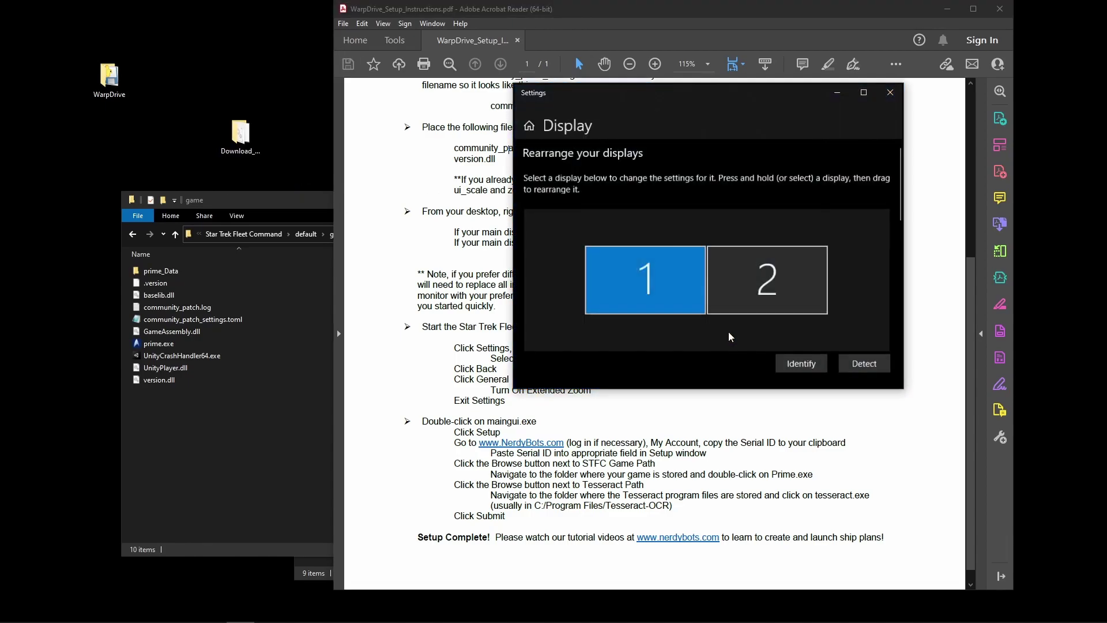
{"action": "scroll", "coordinate": [462, 315], "scroll_direction": "down", "scroll_amount": 5}
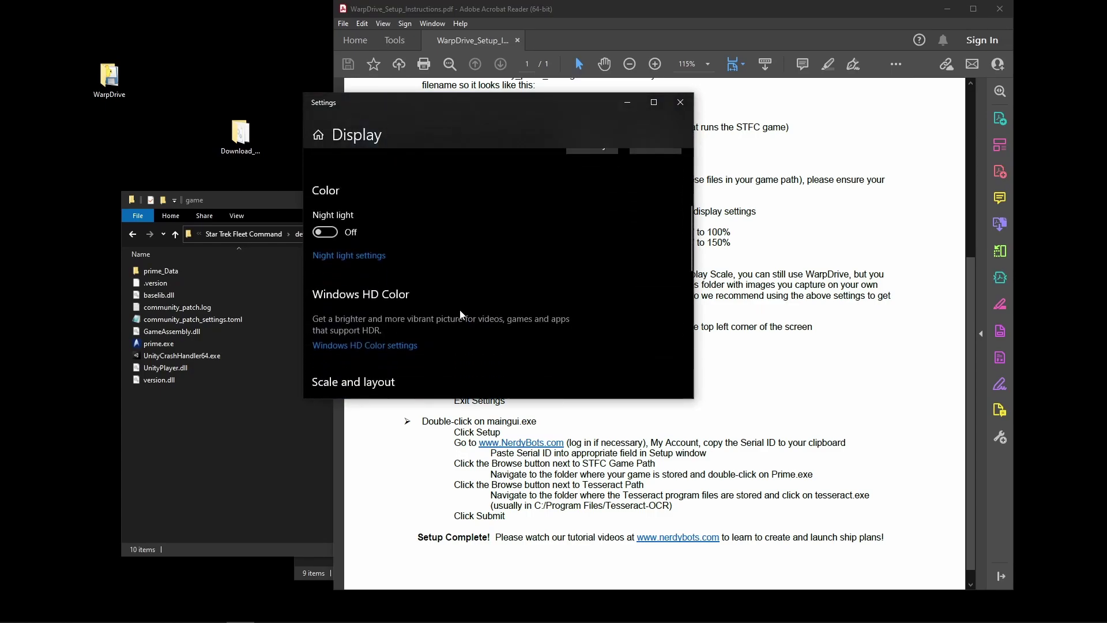
{"action": "scroll", "coordinate": [459, 257], "scroll_direction": "down", "scroll_amount": 3}
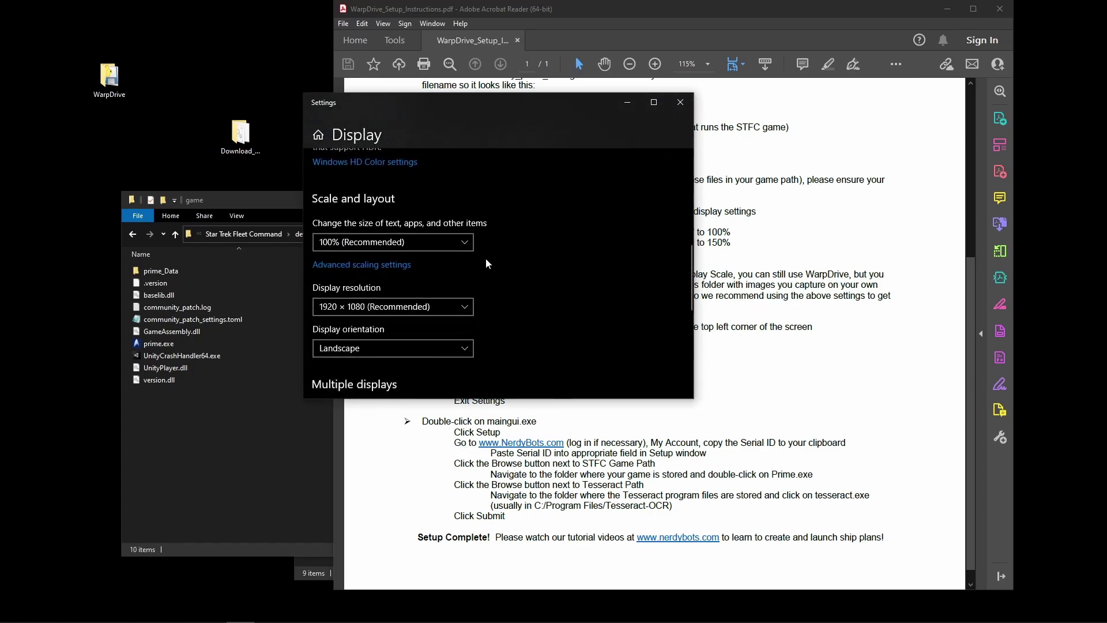
{"action": "left_click_drag", "start_coordinate": [447, 107], "coordinate": [279, 99]}
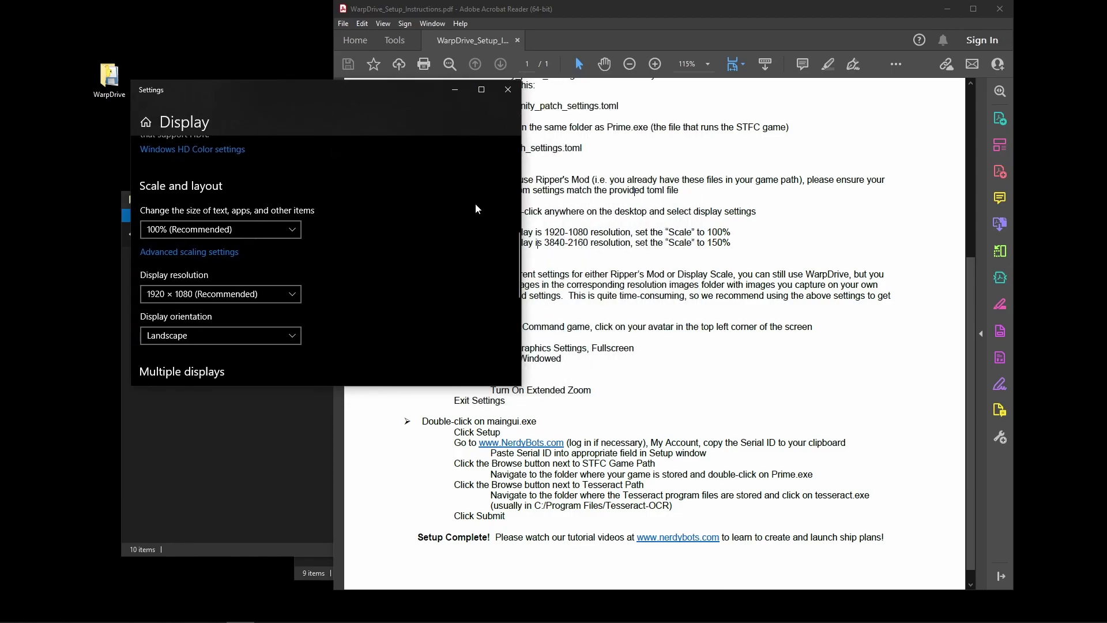
{"action": "left_click", "coordinate": [191, 234]}
{"action": "left_click", "coordinate": [197, 238]}
{"action": "left_click", "coordinate": [509, 89]}
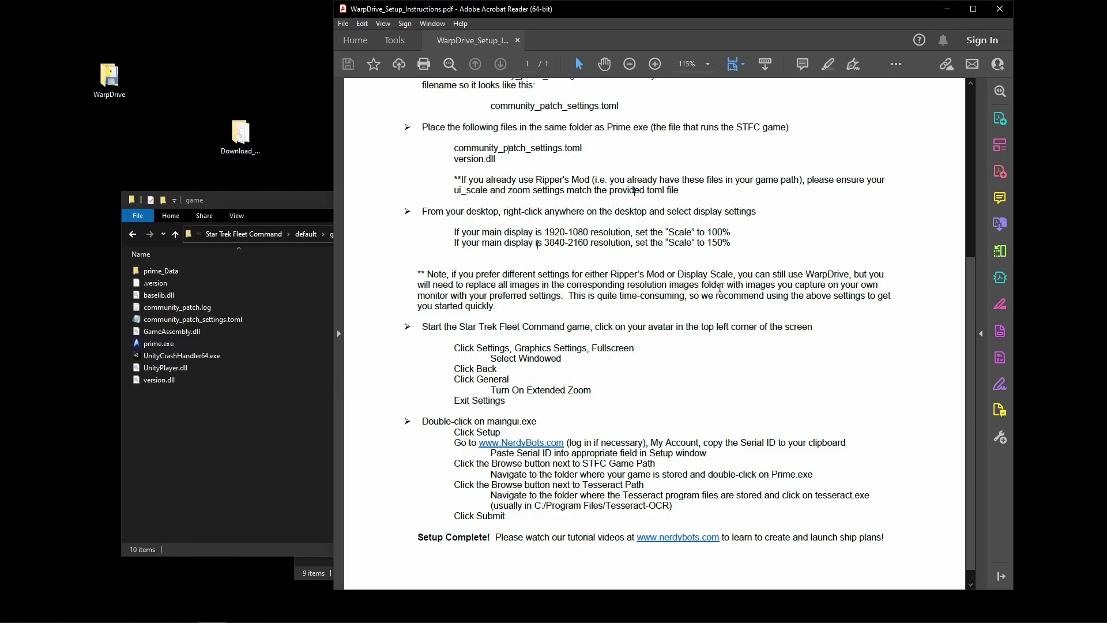
{"action": "double_click", "coordinate": [708, 243]}
{"action": "left_click", "coordinate": [751, 256]}
{"action": "left_click_drag", "start_coordinate": [609, 275], "coordinate": [742, 280]}
{"action": "left_click", "coordinate": [635, 286]}
{"action": "left_click_drag", "start_coordinate": [567, 284], "coordinate": [725, 286]}
{"action": "left_click_drag", "start_coordinate": [678, 275], "coordinate": [753, 276]}
{"action": "left_click", "coordinate": [751, 277]}
{"action": "left_click_drag", "start_coordinate": [456, 174], "coordinate": [731, 247]}
{"action": "left_click", "coordinate": [487, 295]}
{"action": "scroll", "coordinate": [654, 334], "scroll_direction": "down", "scroll_amount": 1}
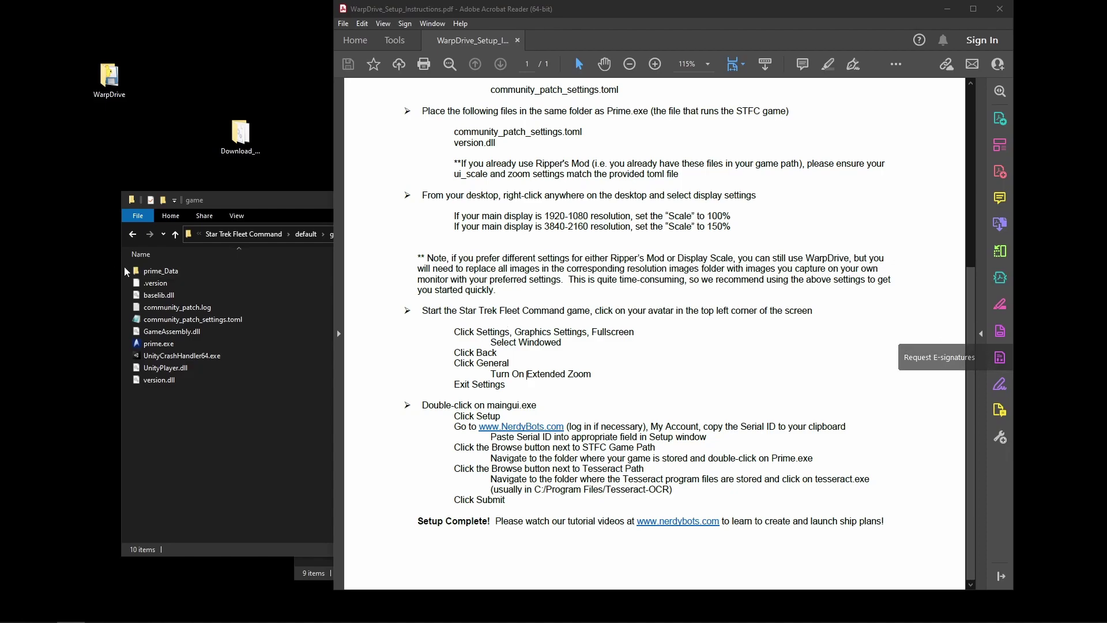
{"action": "left_click_drag", "start_coordinate": [451, 329], "coordinate": [485, 387]}
{"action": "left_click", "coordinate": [483, 385]}
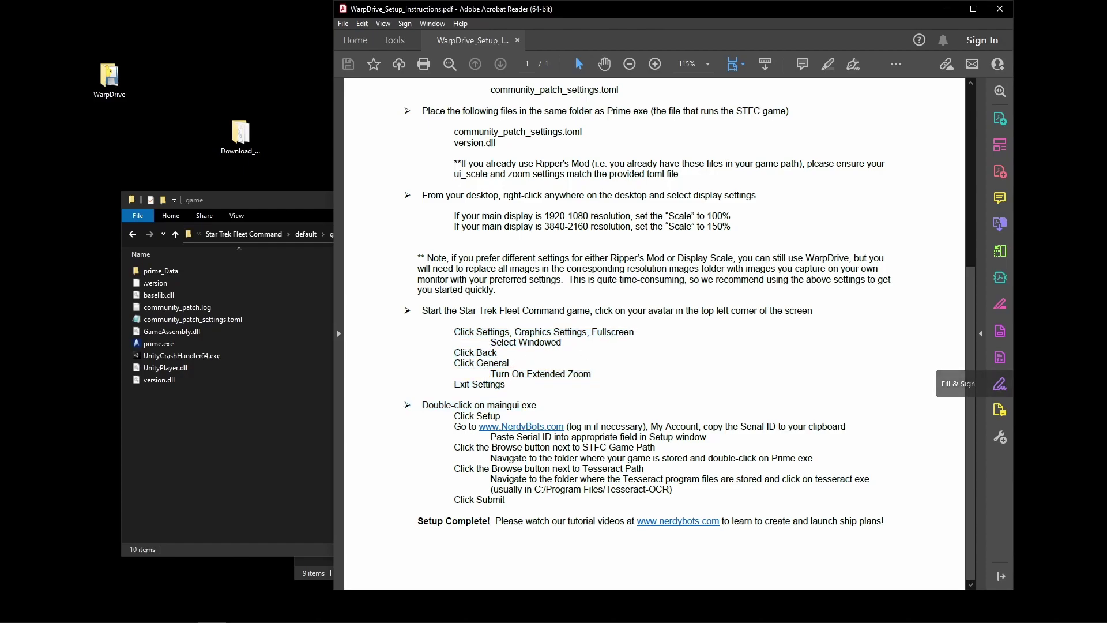
Launch Star Trek Fleet Command from prime.exe in the game folder.
{"action": "left_click", "coordinate": [71, 621]}
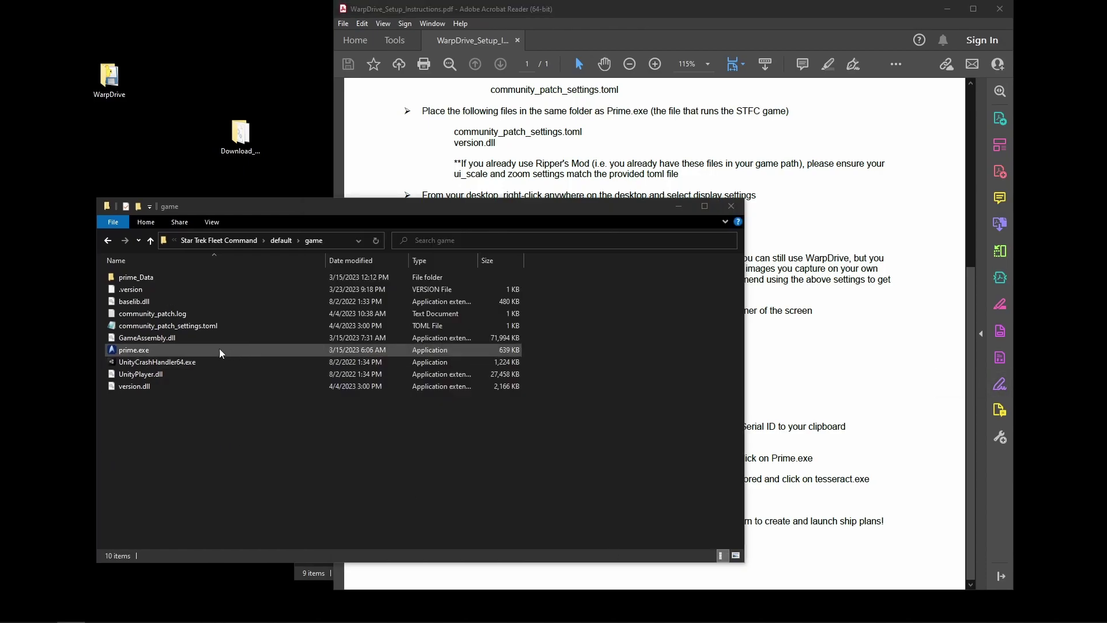
{"action": "left_click", "coordinate": [250, 209]}
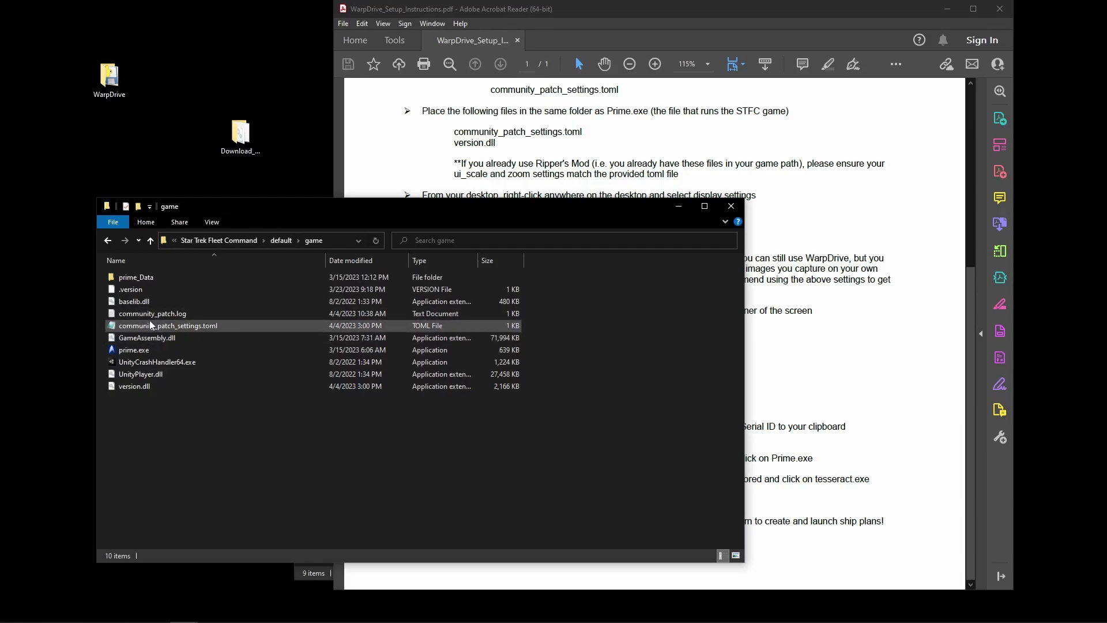
{"action": "double_click", "coordinate": [141, 350]}
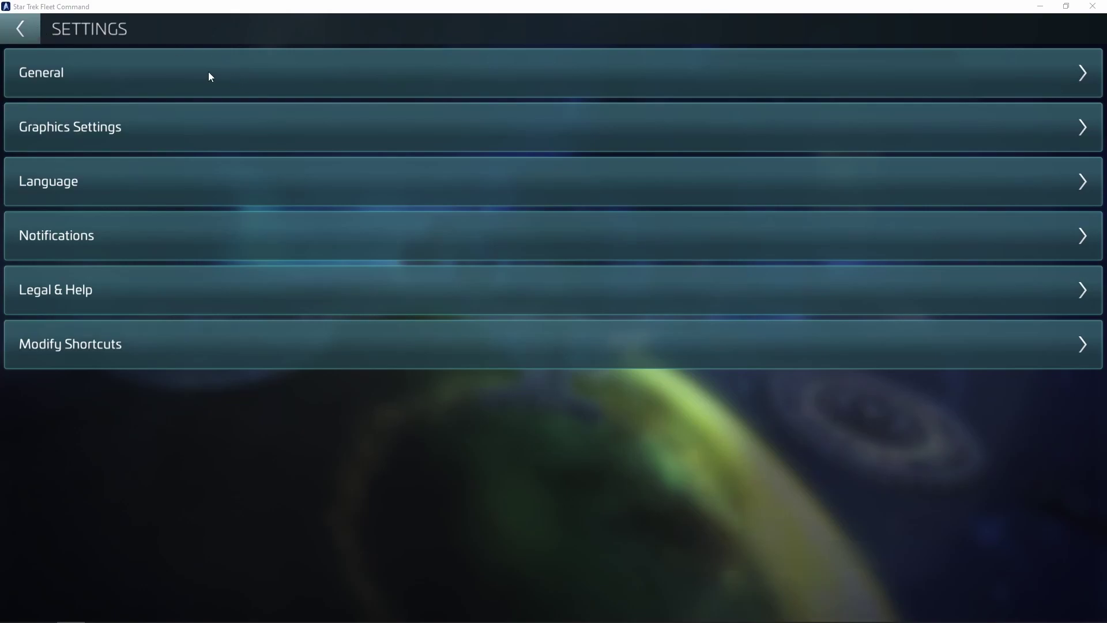
Change the game's Graphics display mode from Fullscreen to Windowed.
{"action": "left_click", "coordinate": [132, 77]}
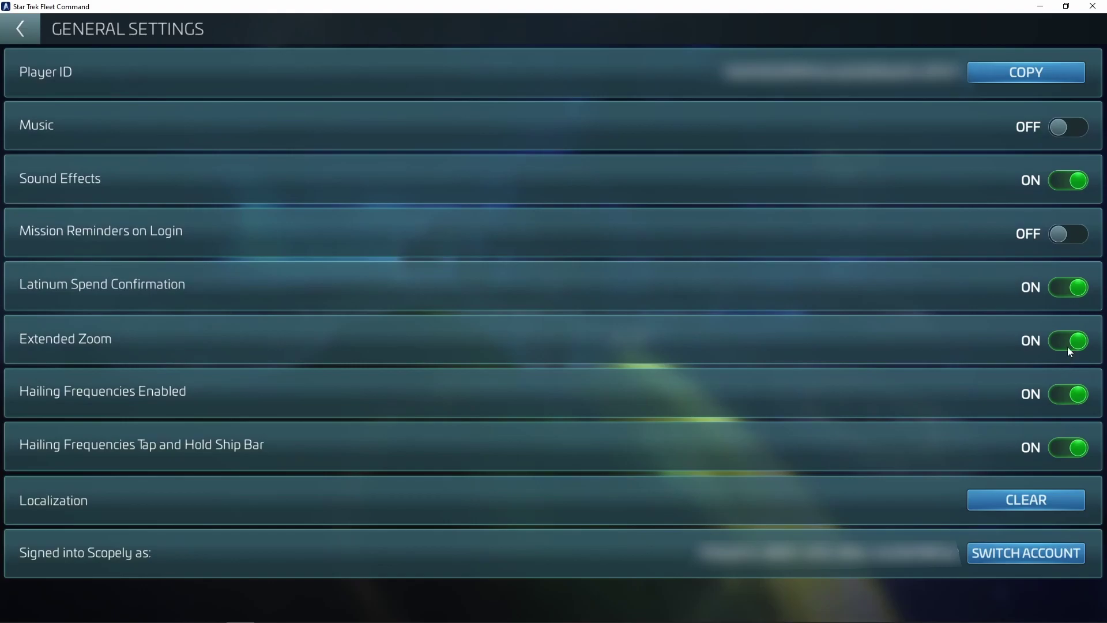
{"action": "left_click", "coordinate": [20, 29]}
{"action": "left_click", "coordinate": [127, 138]}
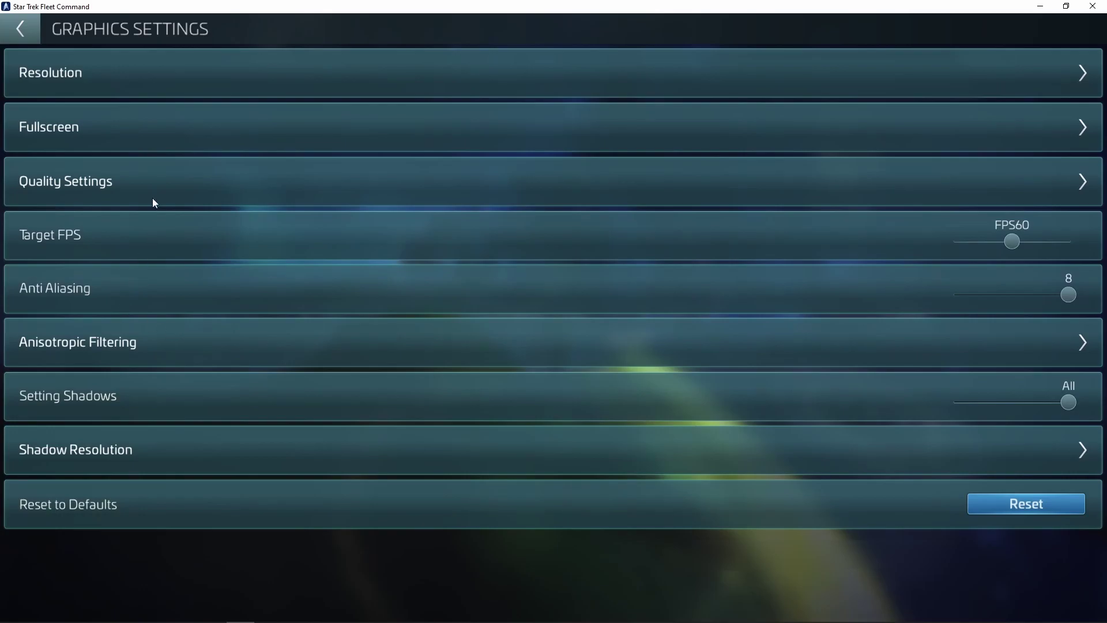
{"action": "left_click", "coordinate": [149, 127]}
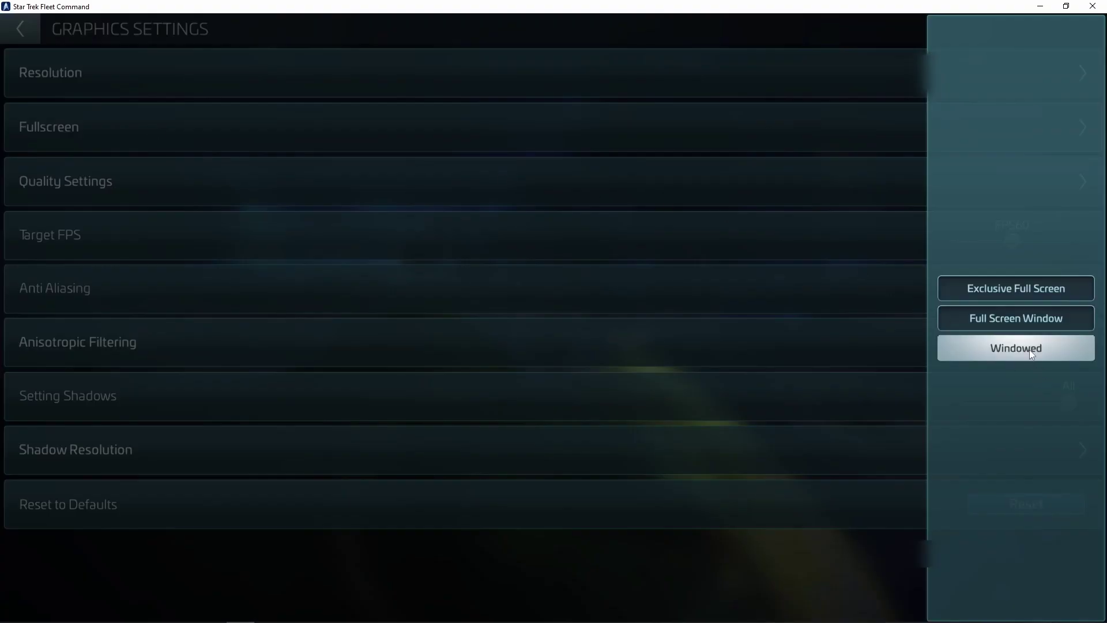
{"action": "left_click", "coordinate": [473, 210]}
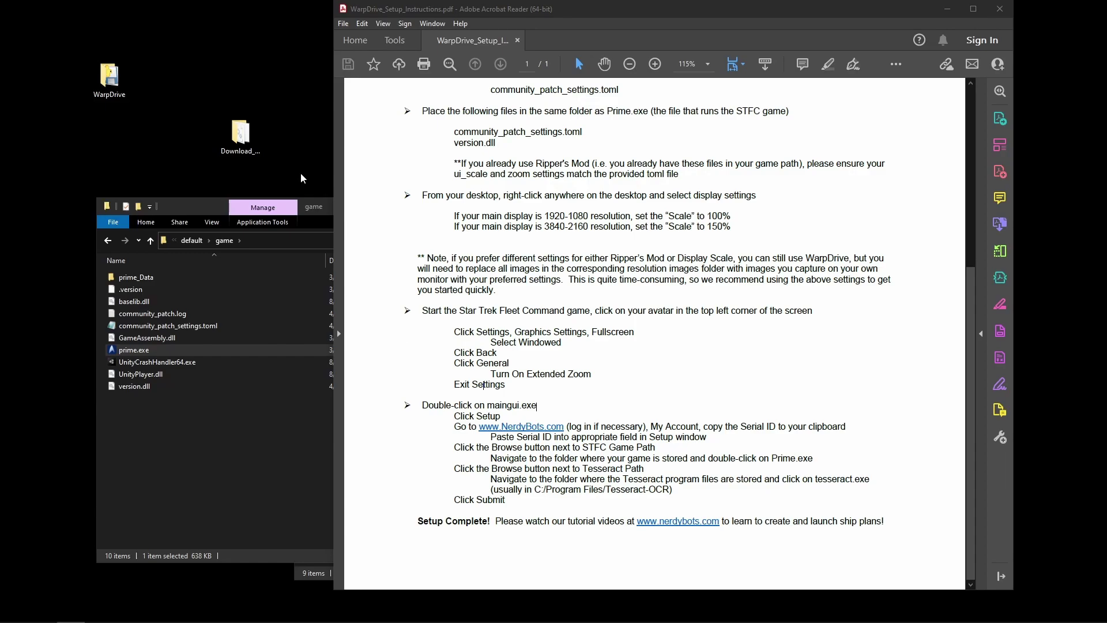
Run maingui.exe from the WarpDrive folder, allowing it past the SmartScreen warning.
{"action": "double_click", "coordinate": [109, 78]}
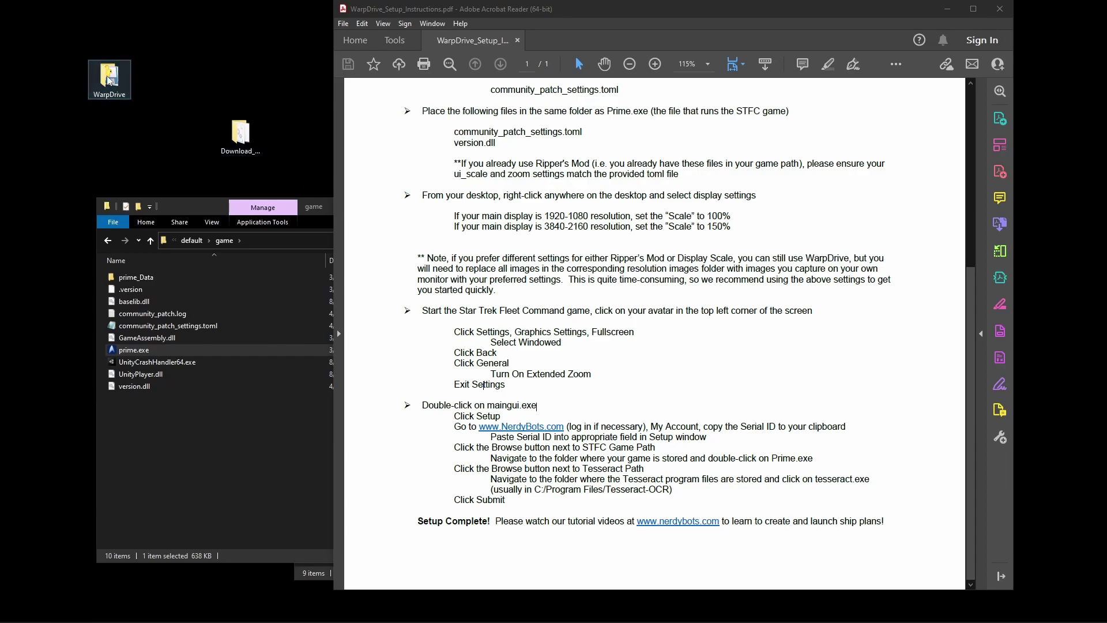
{"action": "left_click_drag", "start_coordinate": [346, 228], "coordinate": [454, 207]}
{"action": "left_click", "coordinate": [289, 309]}
{"action": "double_click", "coordinate": [289, 309]}
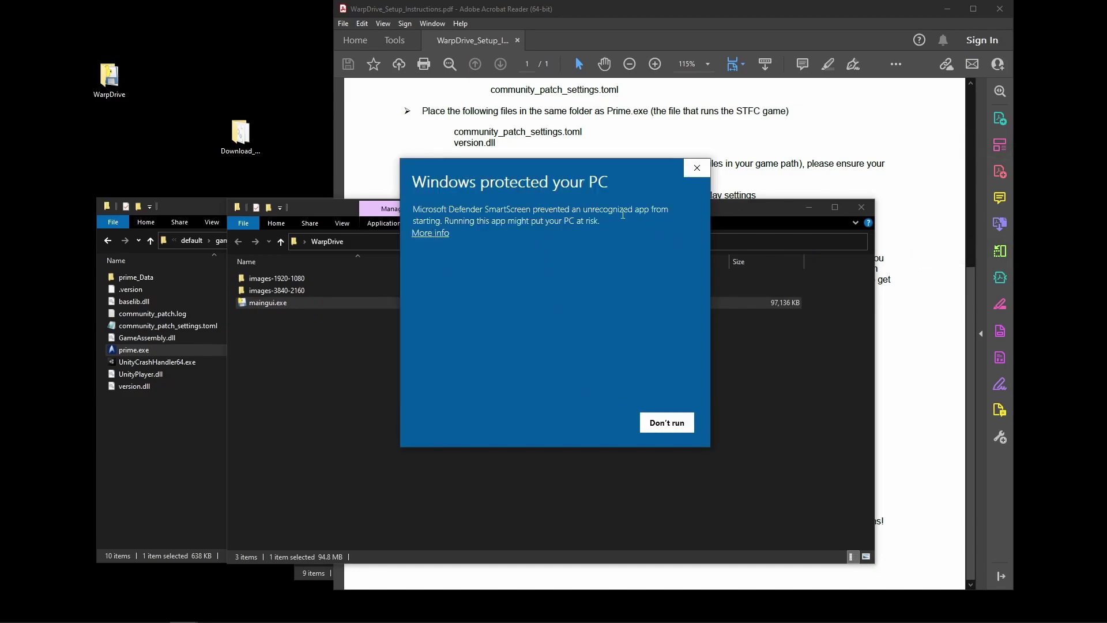
{"action": "left_click", "coordinate": [431, 233]}
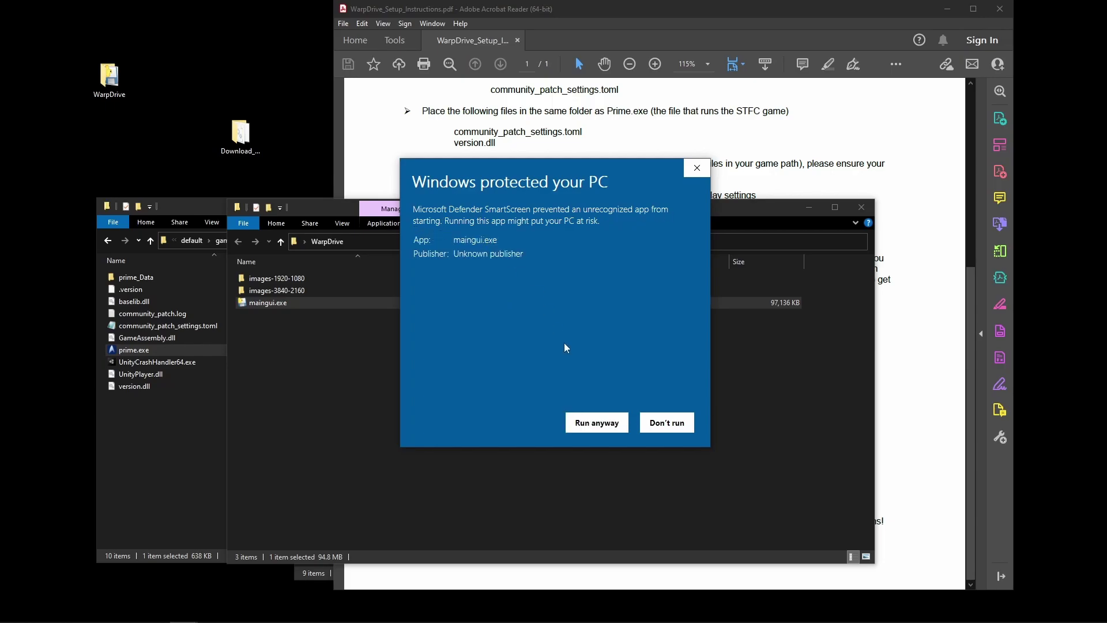
{"action": "left_click", "coordinate": [592, 424]}
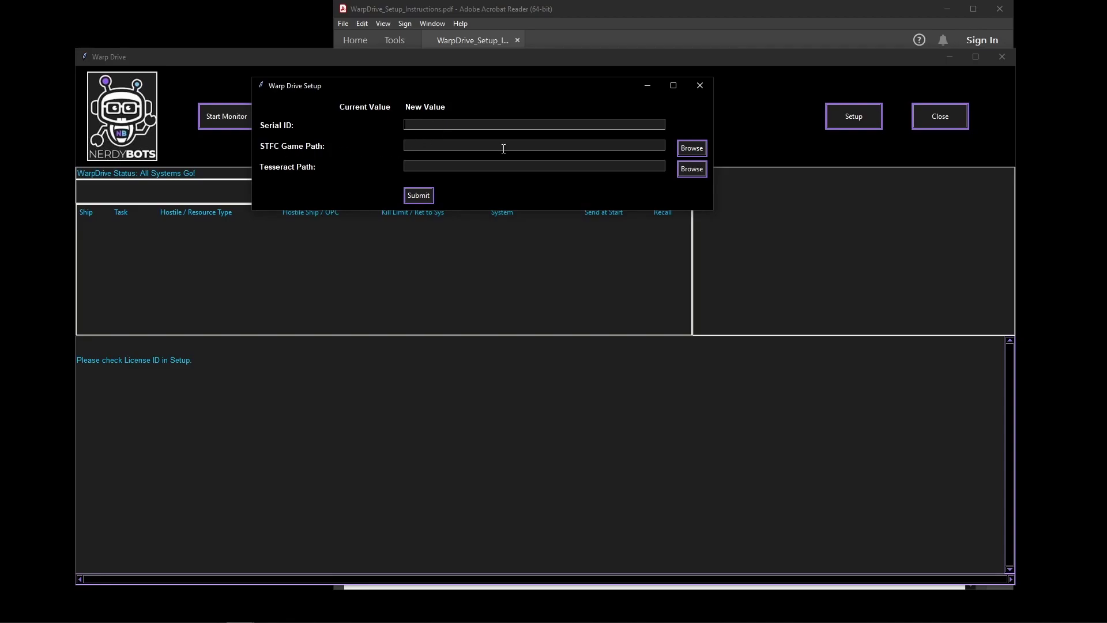
Set STFC Game Path to C:\Games\Star Trek Fleet Command\...\default\game\prime.exe.
{"action": "left_click", "coordinate": [697, 148]}
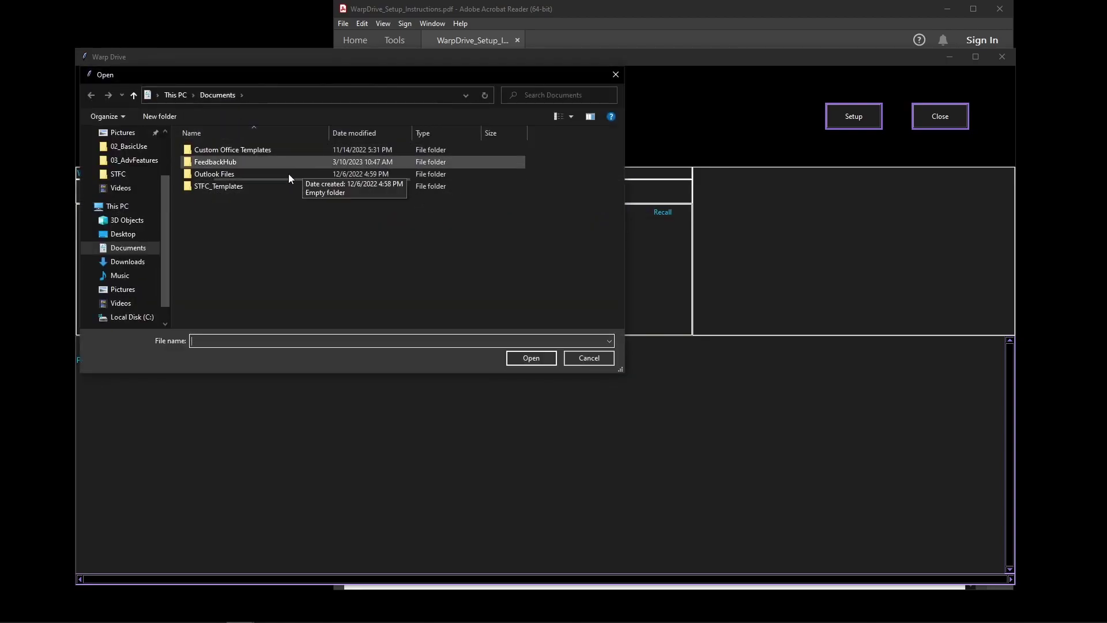
{"action": "left_click", "coordinate": [143, 323]}
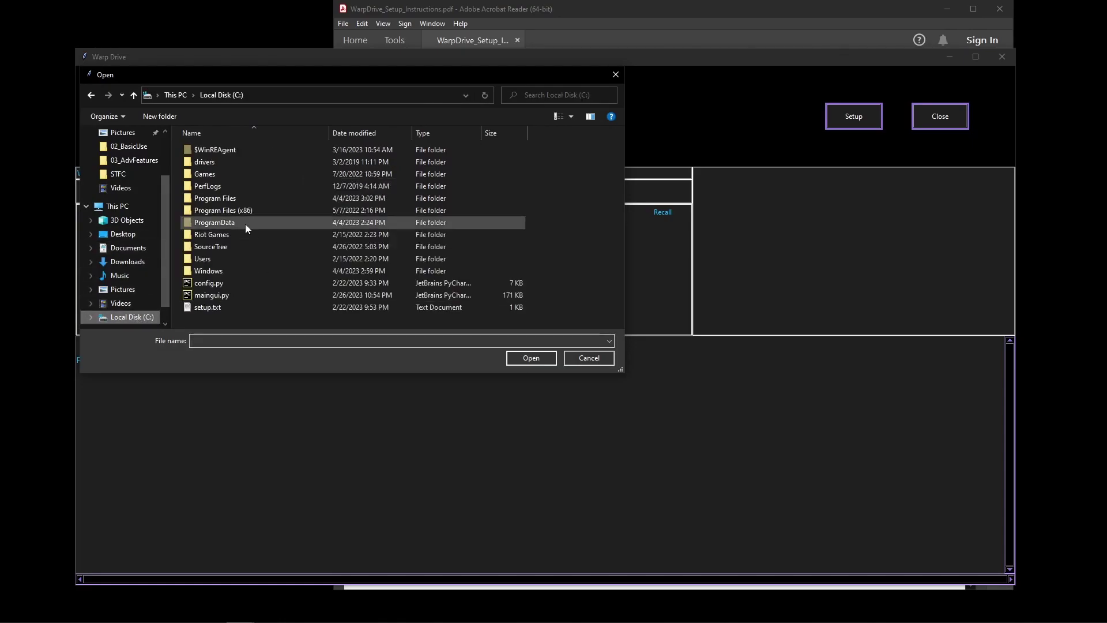
{"action": "double_click", "coordinate": [213, 175]}
{"action": "double_click", "coordinate": [226, 151]}
{"action": "double_click", "coordinate": [228, 150]}
{"action": "double_click", "coordinate": [229, 150]}
{"action": "double_click", "coordinate": [229, 150]}
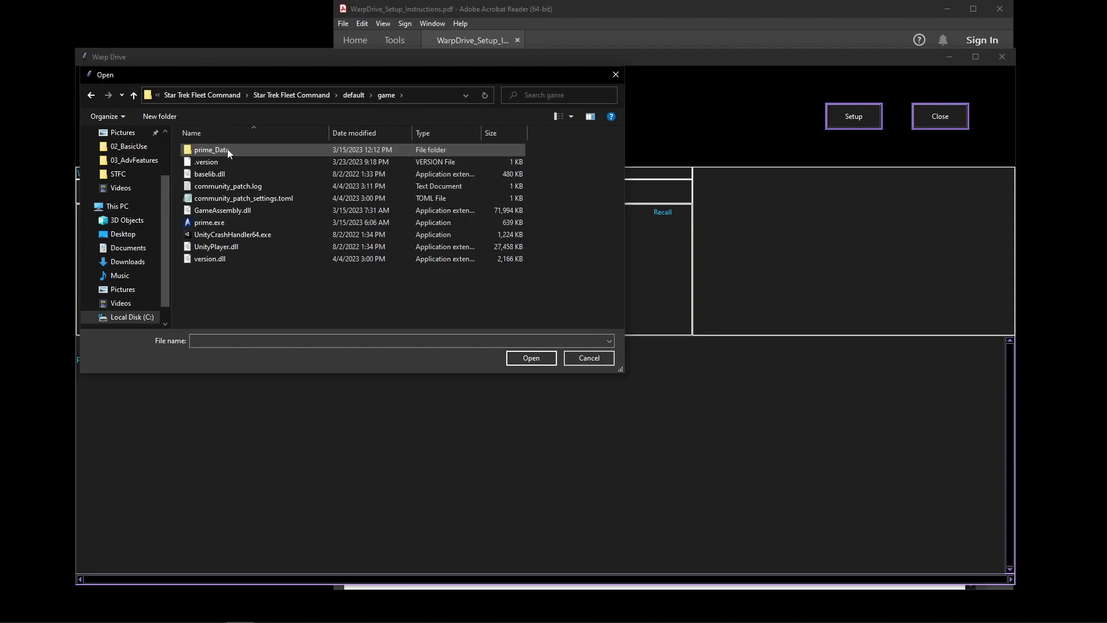
{"action": "left_click", "coordinate": [234, 221]}
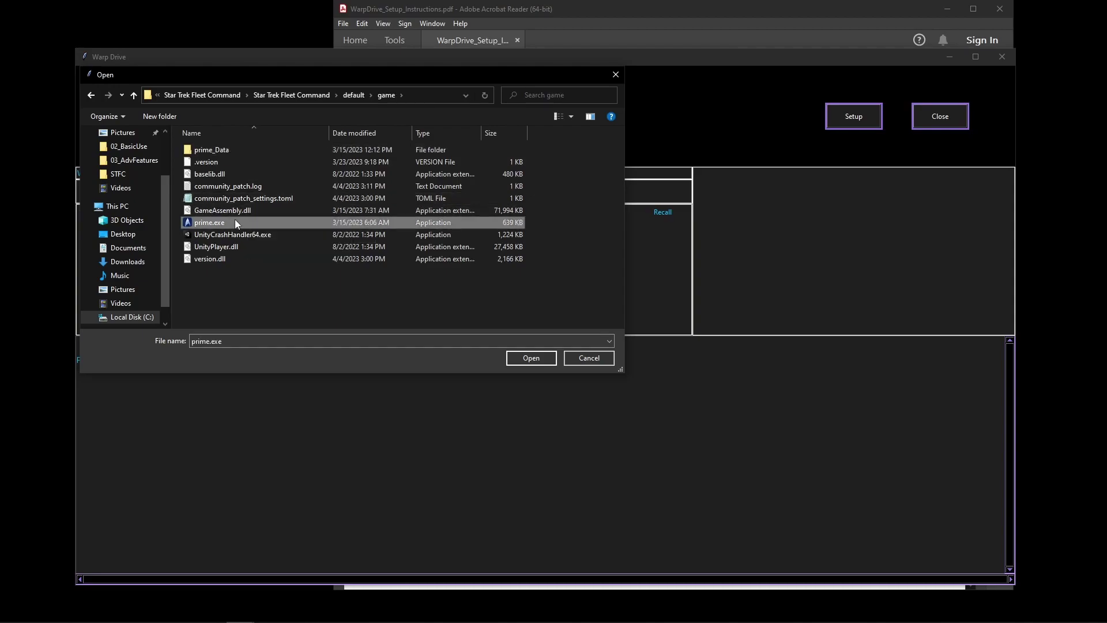
{"action": "left_click", "coordinate": [531, 357]}
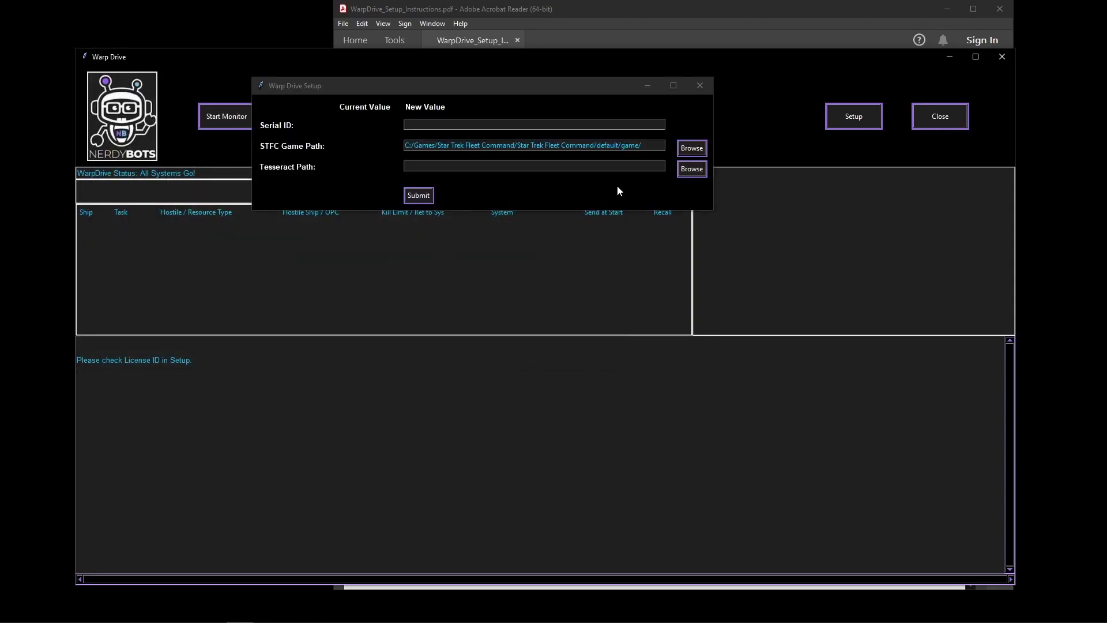
Set Tesseract Path to C:\Program Files\Tesseract-OCR\tesseract.exe.
{"action": "left_click", "coordinate": [692, 168]}
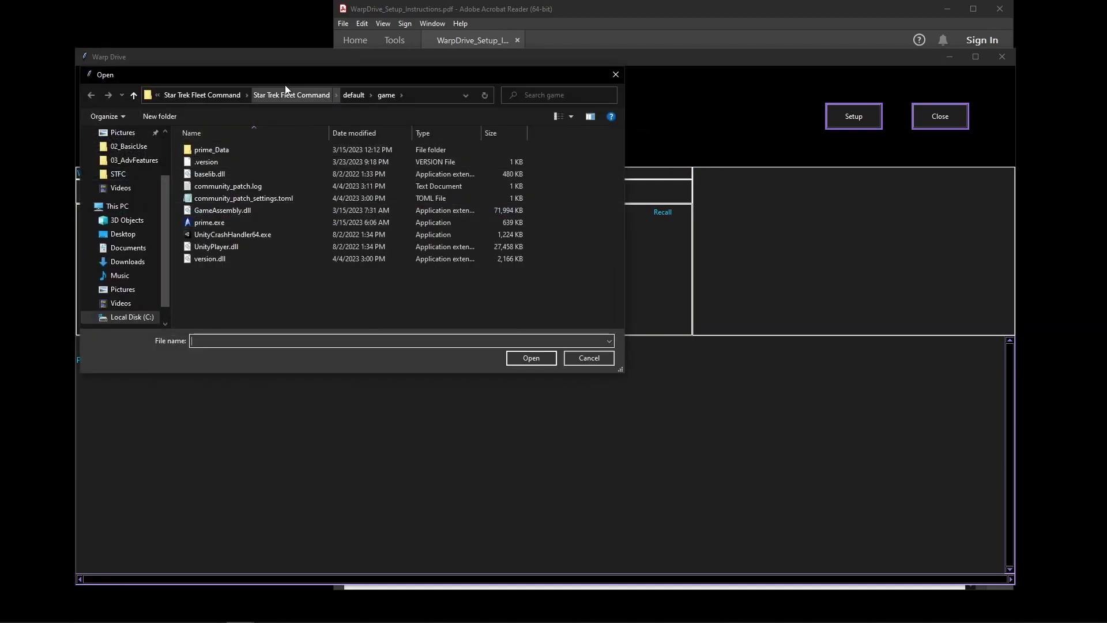
{"action": "left_click", "coordinate": [208, 96]}
{"action": "left_click", "coordinate": [223, 96]}
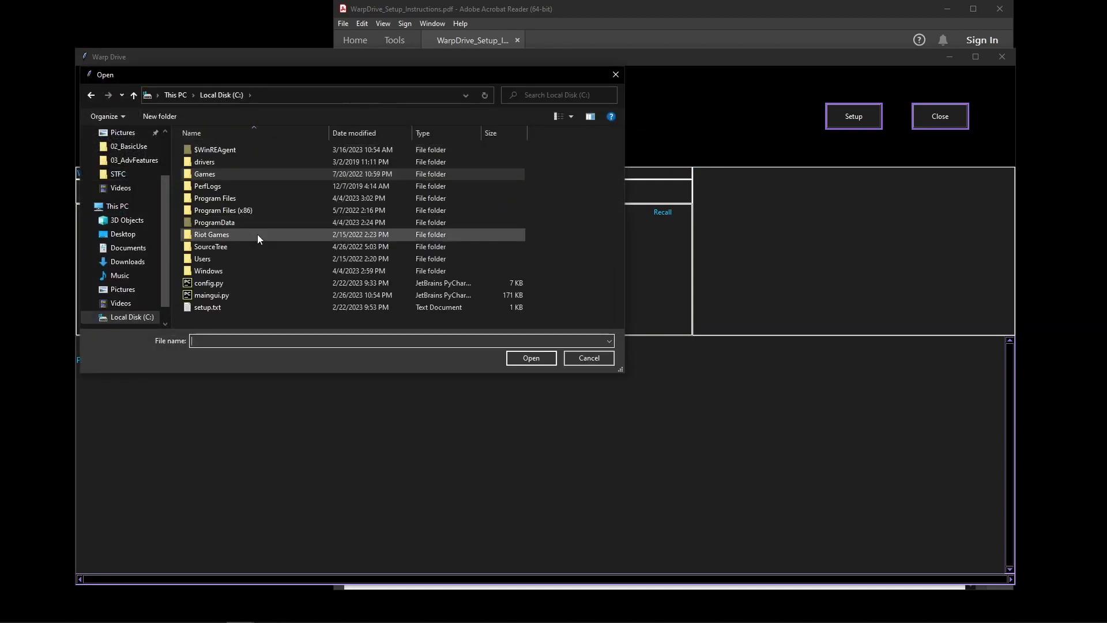
{"action": "double_click", "coordinate": [243, 201]}
{"action": "scroll", "coordinate": [242, 237], "scroll_direction": "down", "scroll_amount": 5}
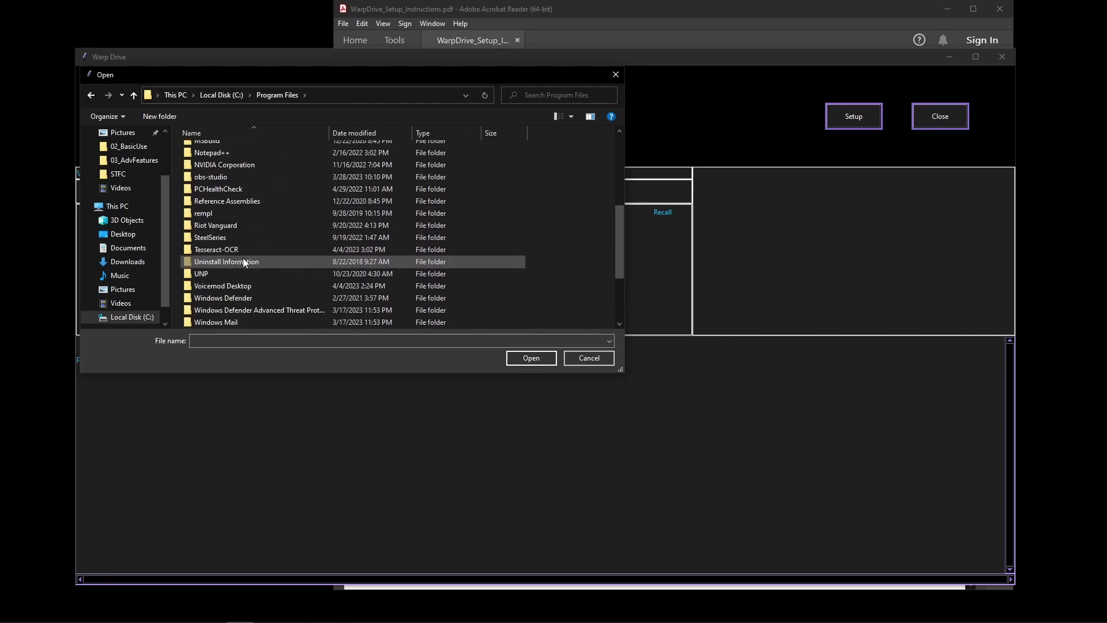
{"action": "double_click", "coordinate": [234, 250]}
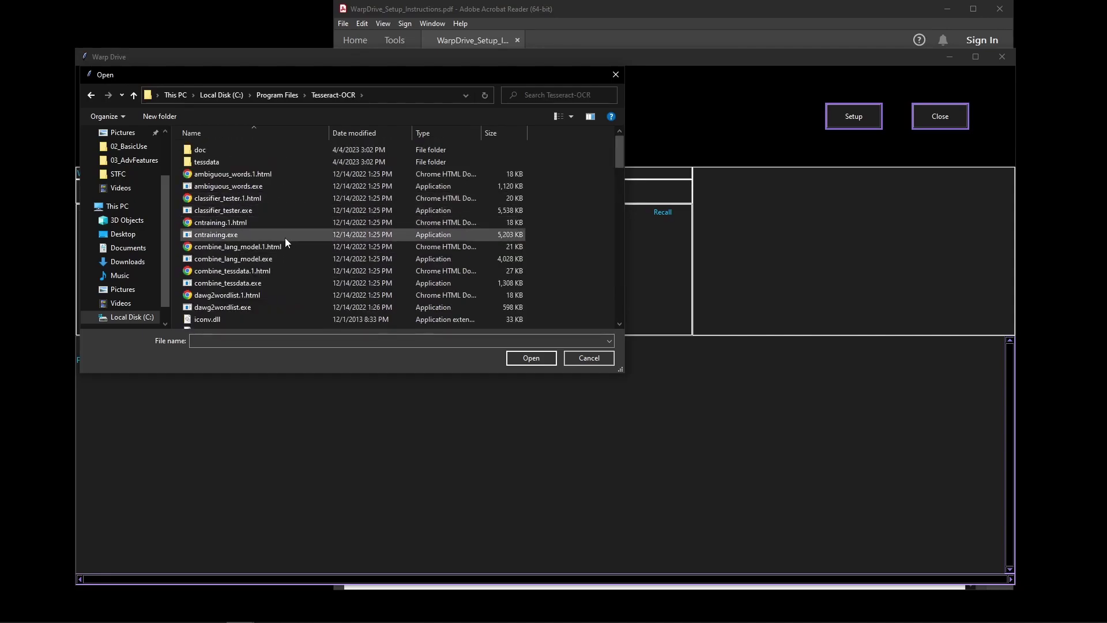
{"action": "scroll", "coordinate": [261, 231], "scroll_direction": "down", "scroll_amount": 4}
{"action": "scroll", "coordinate": [249, 230], "scroll_direction": "down", "scroll_amount": 15}
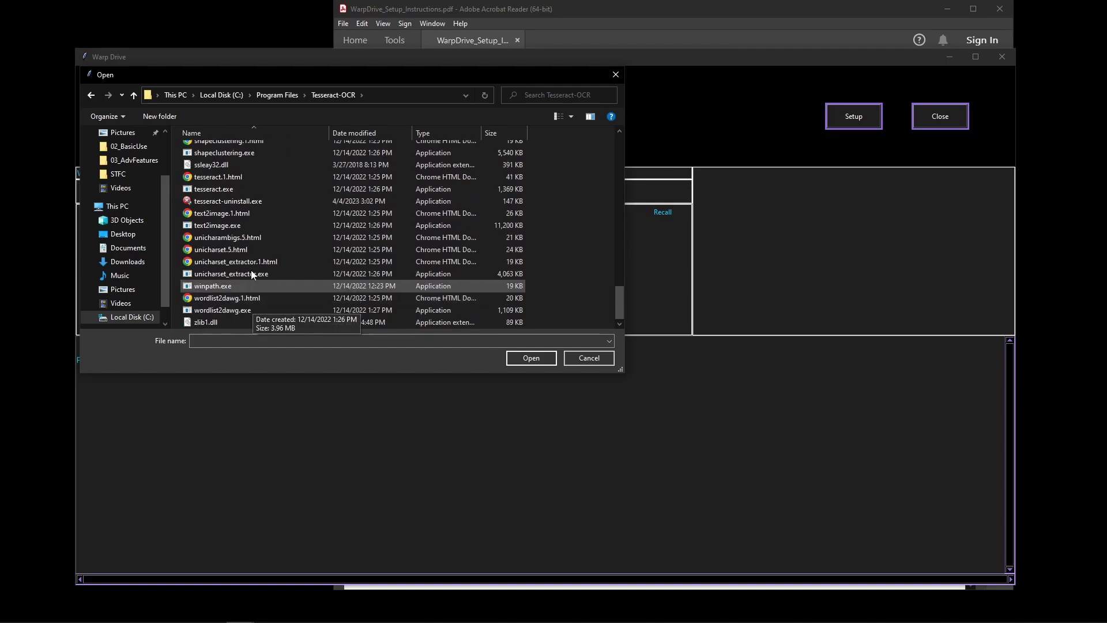
{"action": "left_click", "coordinate": [248, 189]}
{"action": "left_click", "coordinate": [531, 358]}
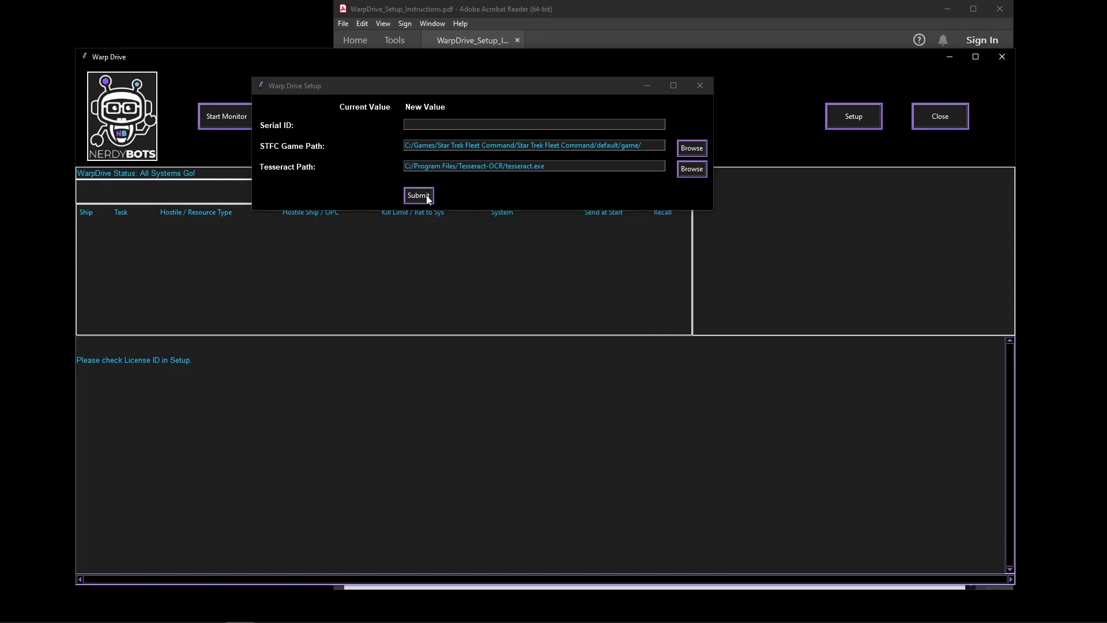
Submit the new paths, then select the Serial ID on the NerdyBots My Account page.
{"action": "left_click", "coordinate": [418, 195]}
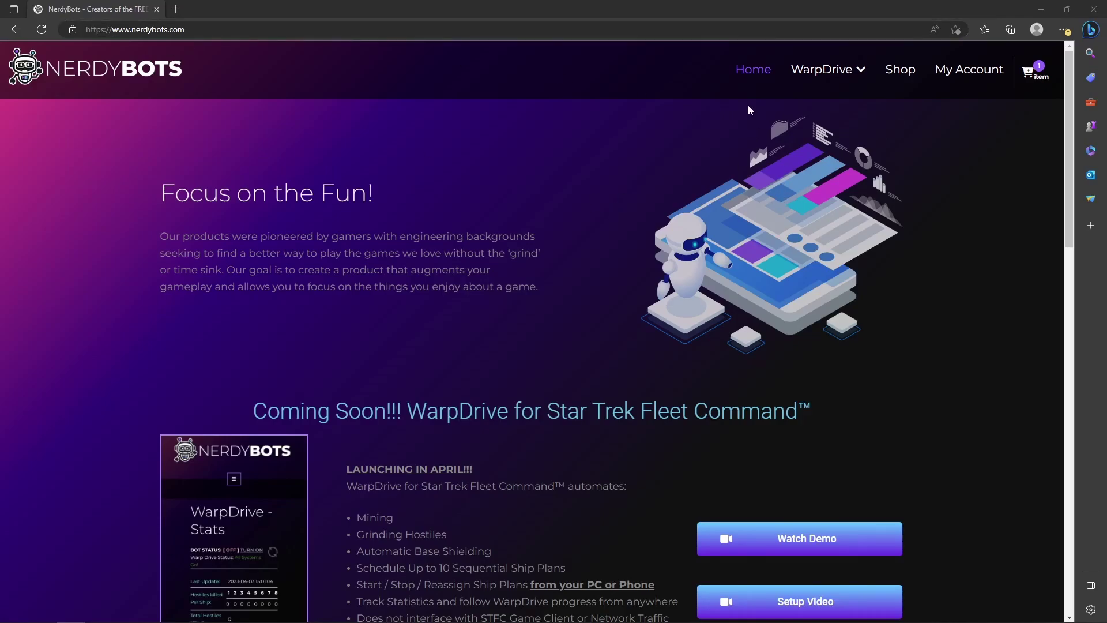
{"action": "left_click", "coordinate": [971, 80]}
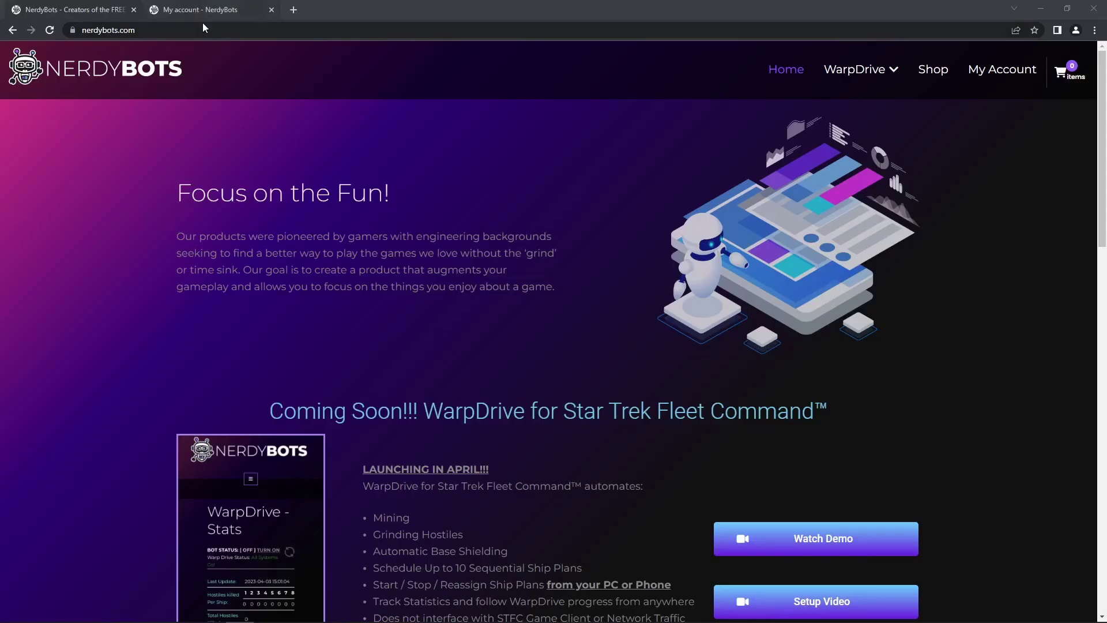
{"action": "key", "text": "ctrl+Tab"}
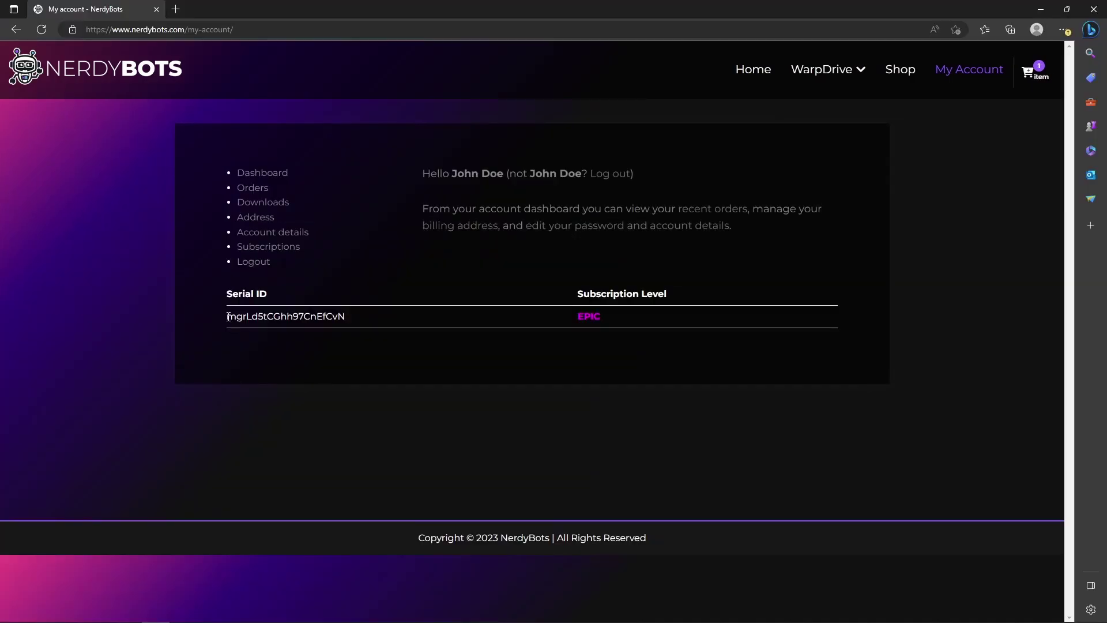
{"action": "left_click_drag", "start_coordinate": [228, 321], "coordinate": [356, 321]}
{"action": "key", "text": "ctrl+c"}
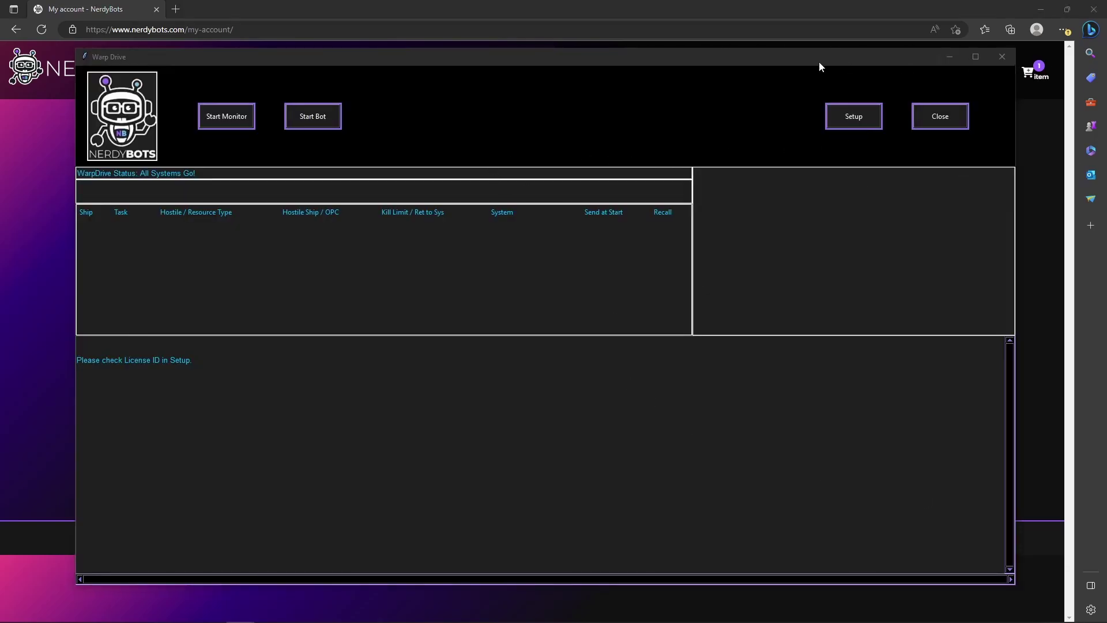
Paste the copied Serial ID into WarpDrive Setup, submit, and recheck the saved values.
{"action": "left_click", "coordinate": [854, 116]}
{"action": "left_click", "coordinate": [758, 103]}
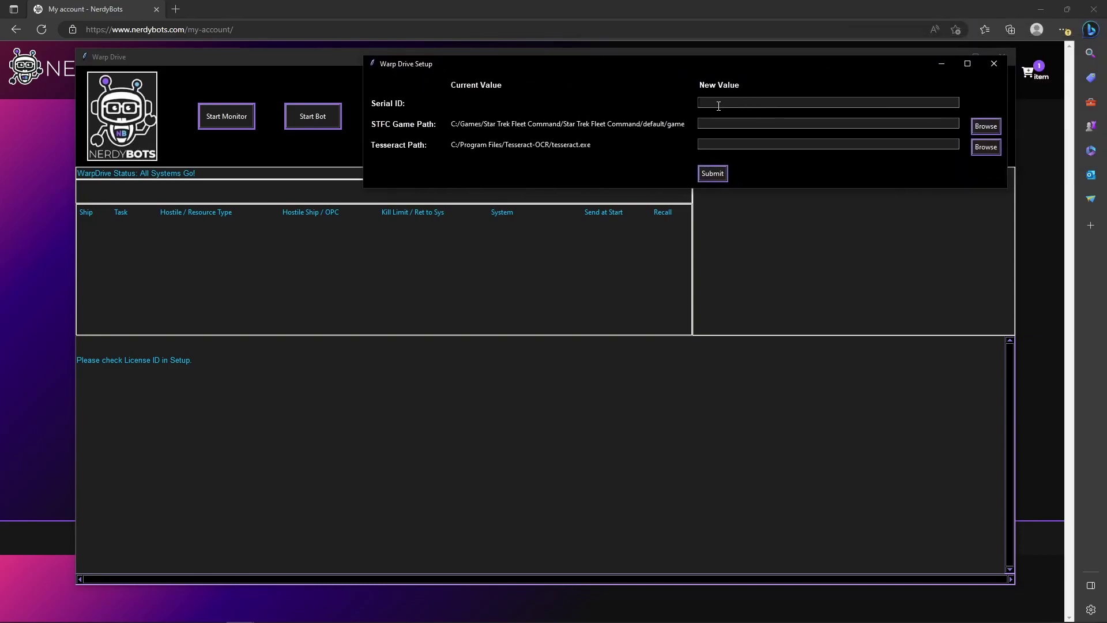
{"action": "key", "text": "ctrl+v"}
{"action": "left_click", "coordinate": [713, 174]}
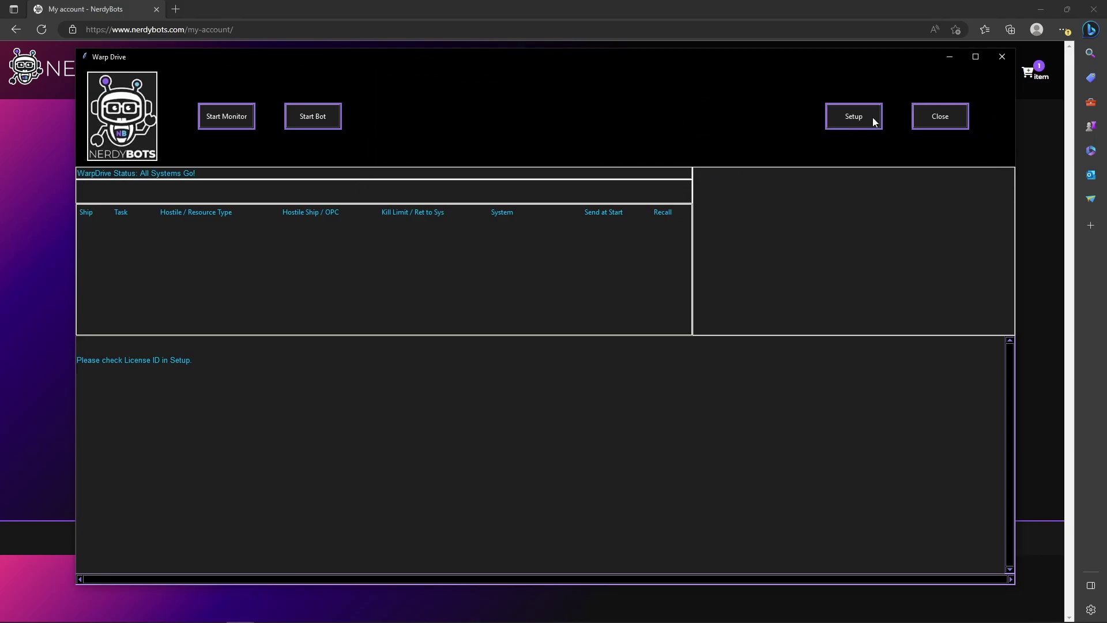
{"action": "left_click", "coordinate": [854, 115]}
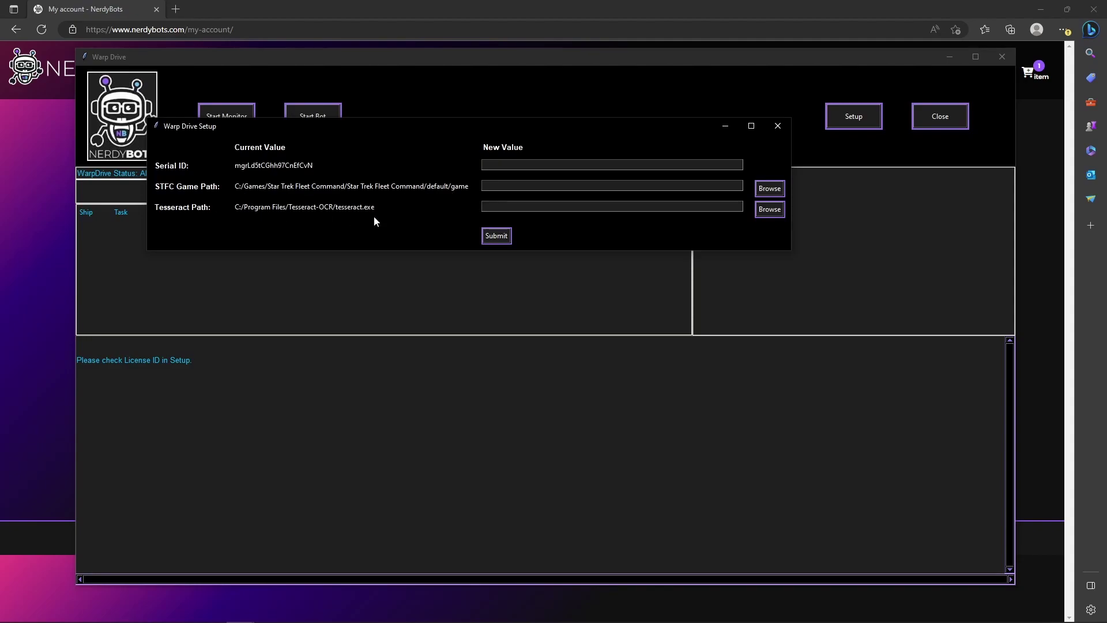
{"action": "left_click", "coordinate": [497, 237]}
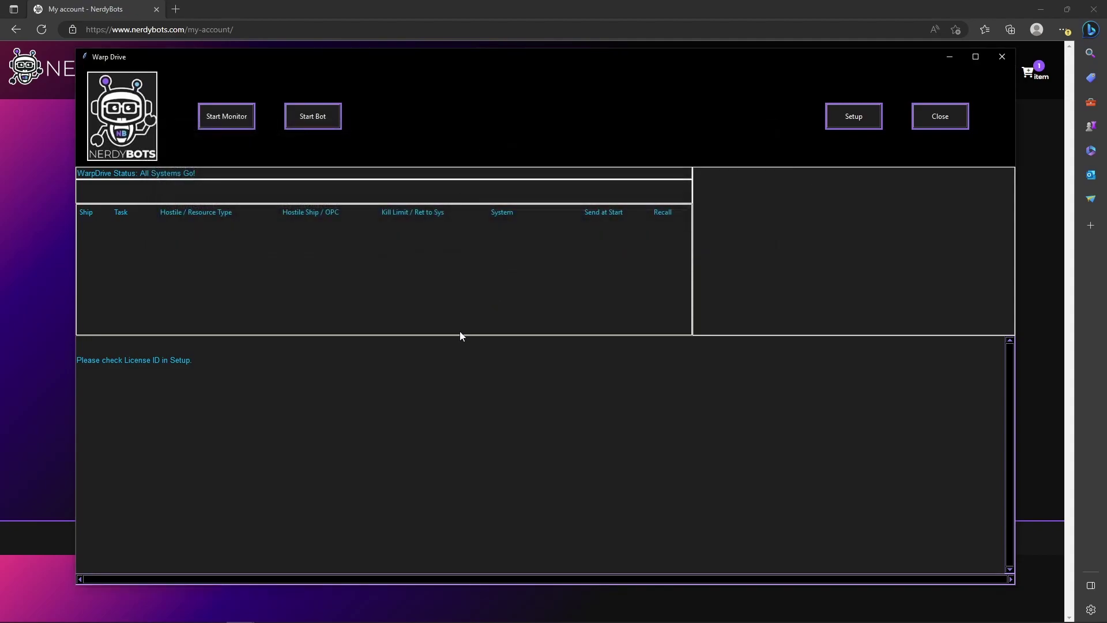